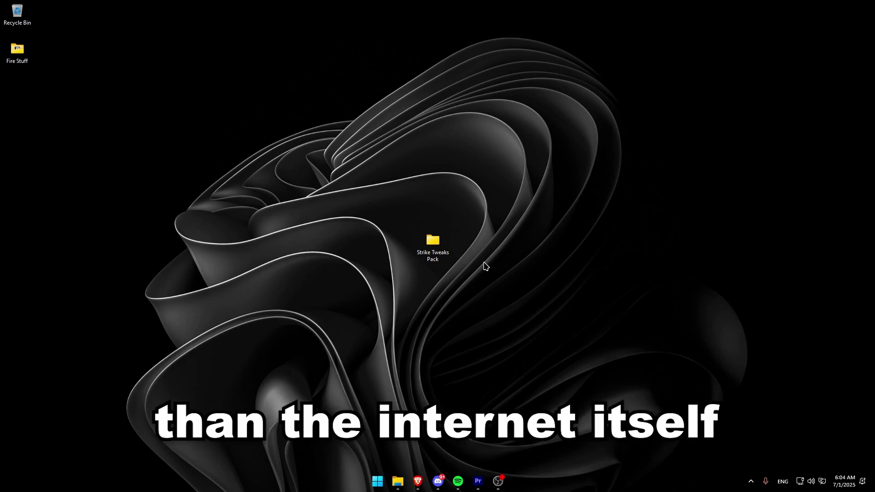
Step: Launch the Create a restore point shortcut from Strike Tweaks Pack > 0 - CREATE RESTORE POINT
{"action": "double_click", "coordinate": [437, 254]}
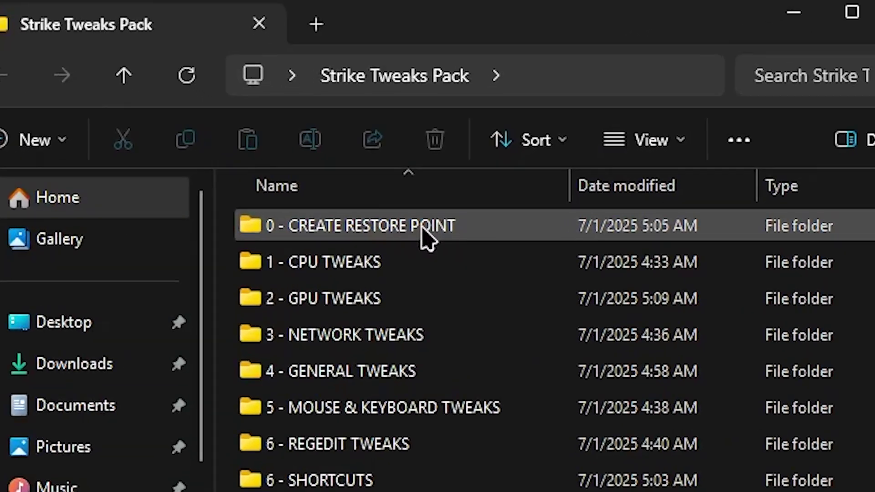
{"action": "double_click", "coordinate": [435, 221]}
{"action": "double_click", "coordinate": [426, 227]}
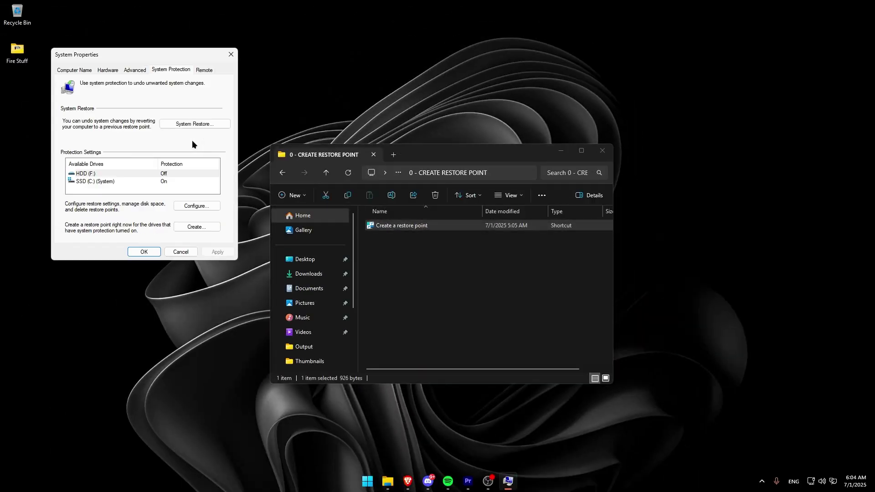
{"action": "left_click_drag", "start_coordinate": [127, 56], "coordinate": [416, 195]}
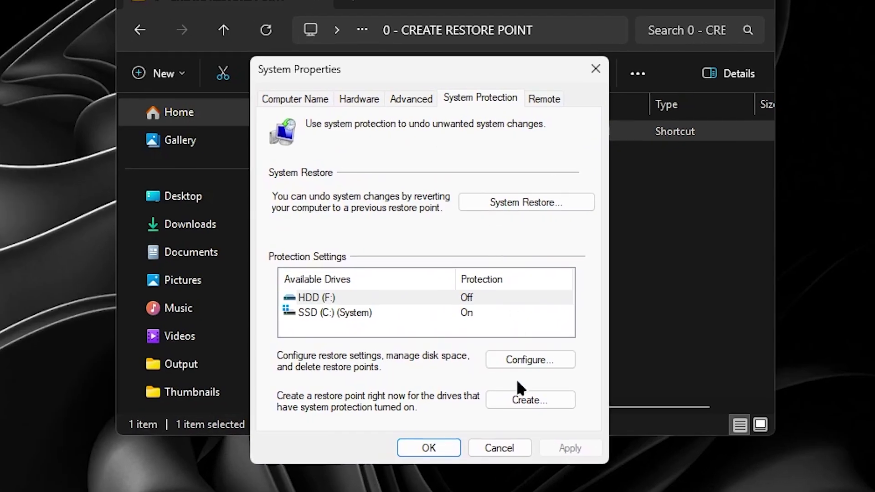
Step: Create a restore point described as 'B', close System Properties, and return to Strike Tweaks Pack
{"action": "left_click", "coordinate": [482, 364]}
{"action": "type", "text": "Before Tweaks"}
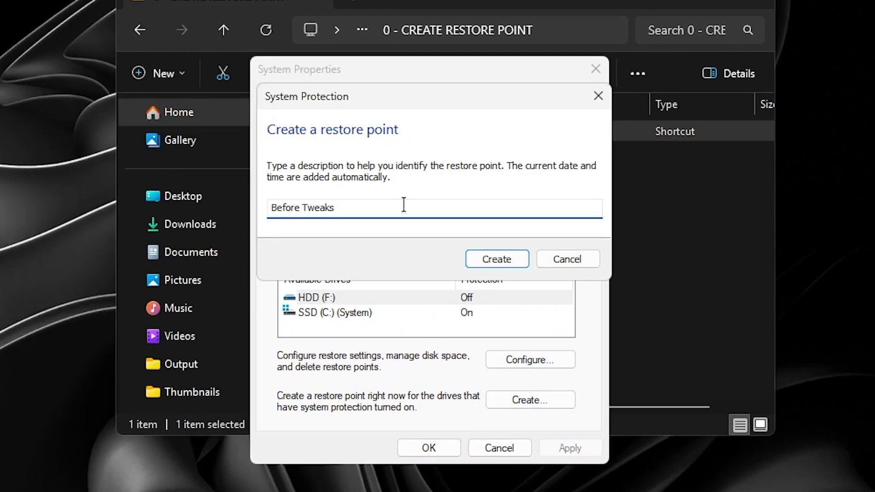
{"action": "left_click", "coordinate": [492, 260]}
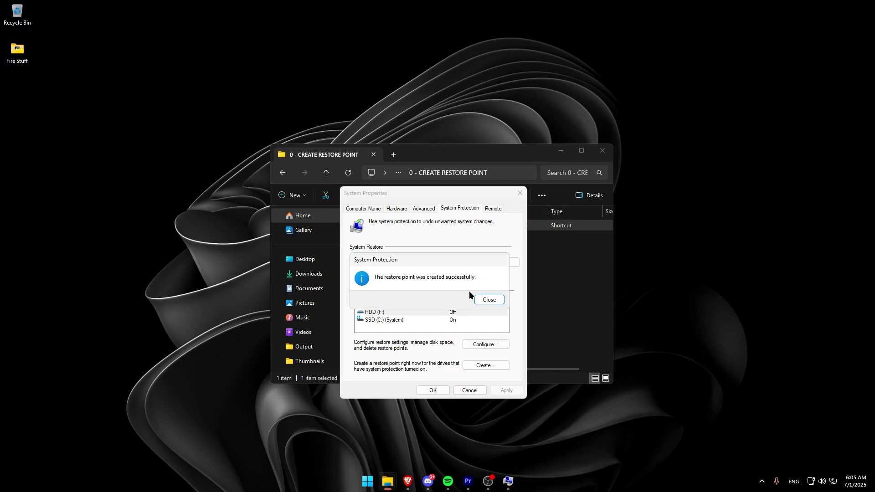
{"action": "left_click", "coordinate": [488, 299]}
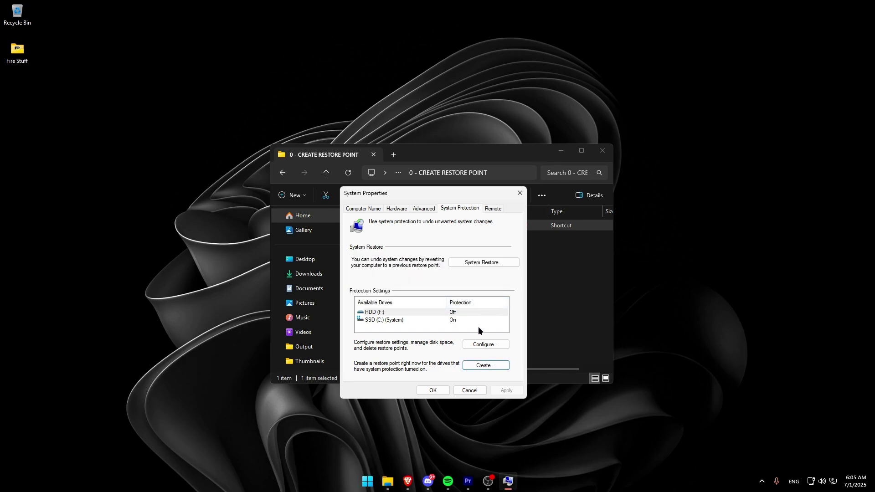
{"action": "left_click", "coordinate": [433, 391]}
{"action": "left_click", "coordinate": [429, 291]}
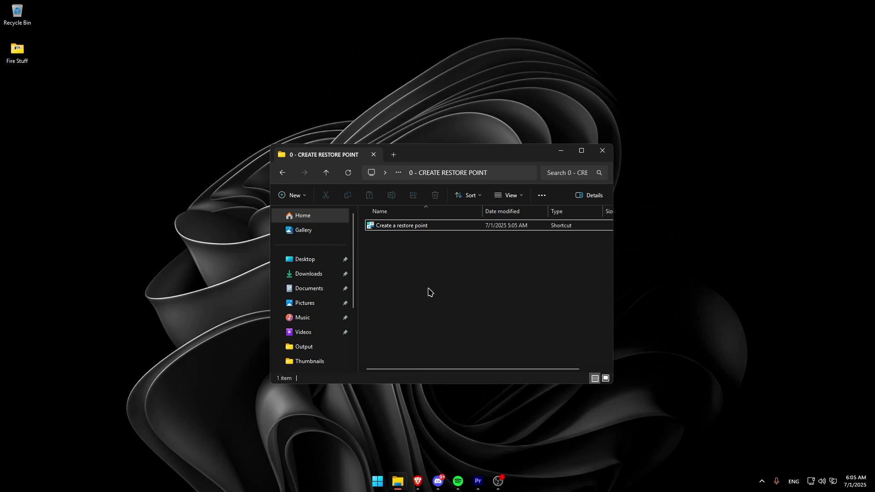
{"action": "key", "text": "alt+Left"}
Step: Run the BCEDIT batch file in 1 - CPU TWEAKS > bcdedit as administrator
{"action": "double_click", "coordinate": [433, 241]}
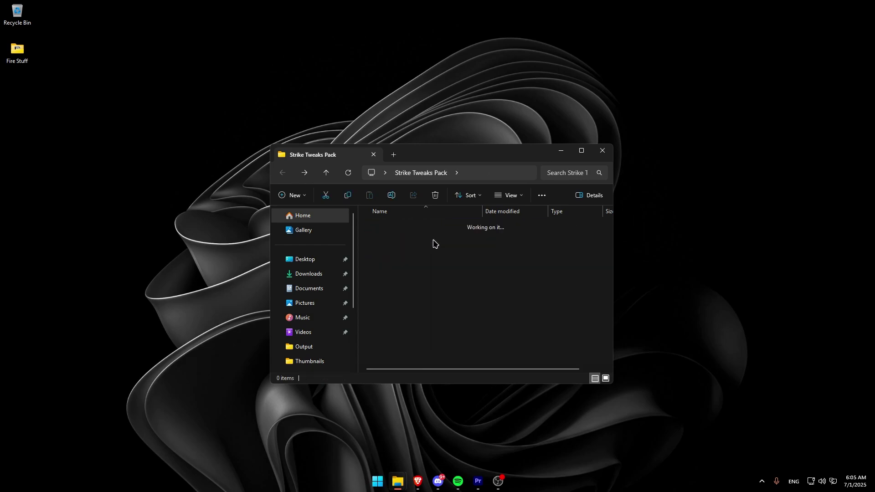
{"action": "double_click", "coordinate": [429, 226]}
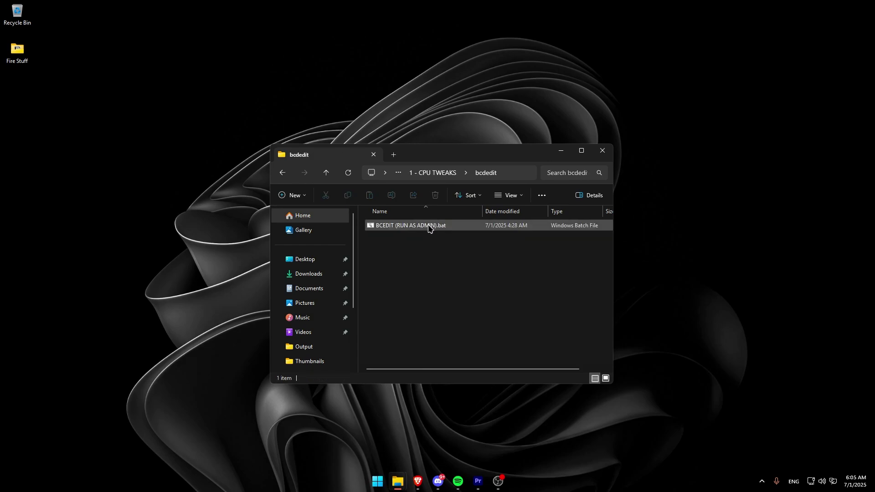
{"action": "right_click", "coordinate": [428, 227]}
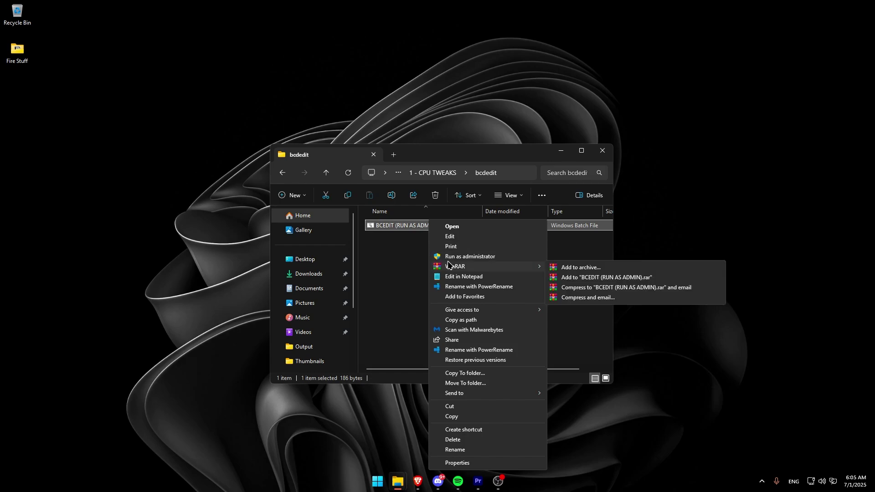
{"action": "left_click", "coordinate": [448, 255]}
{"action": "left_click", "coordinate": [414, 361]}
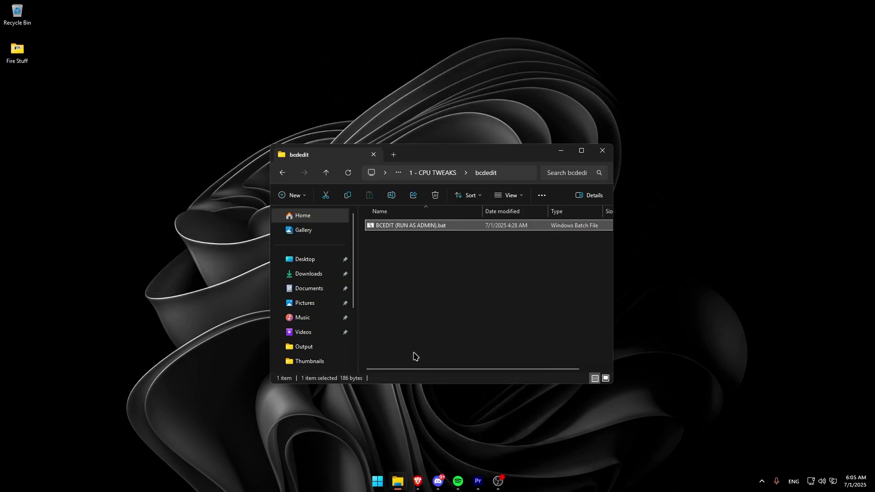
{"action": "left_click", "coordinate": [422, 278]}
{"action": "key", "text": "alt+Left"}
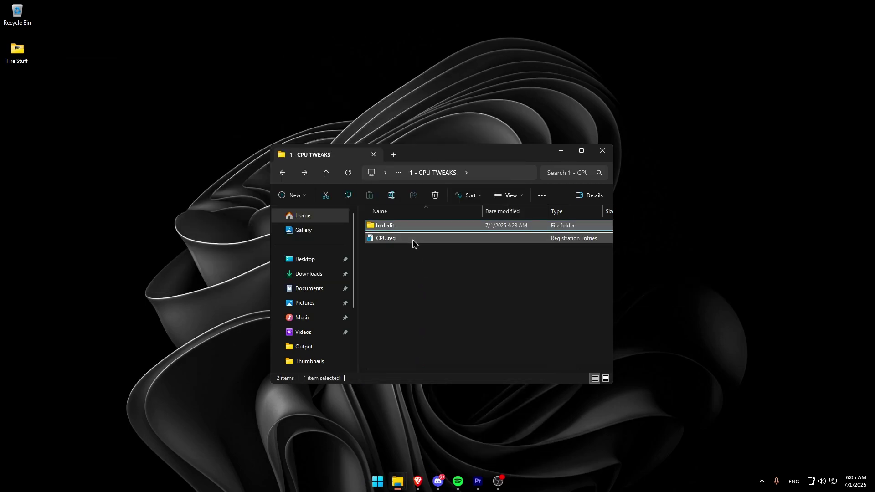
Step: Merge CPU.reg into the registry and go back to Strike Tweaks Pack
{"action": "double_click", "coordinate": [413, 239]}
{"action": "left_click", "coordinate": [410, 360]}
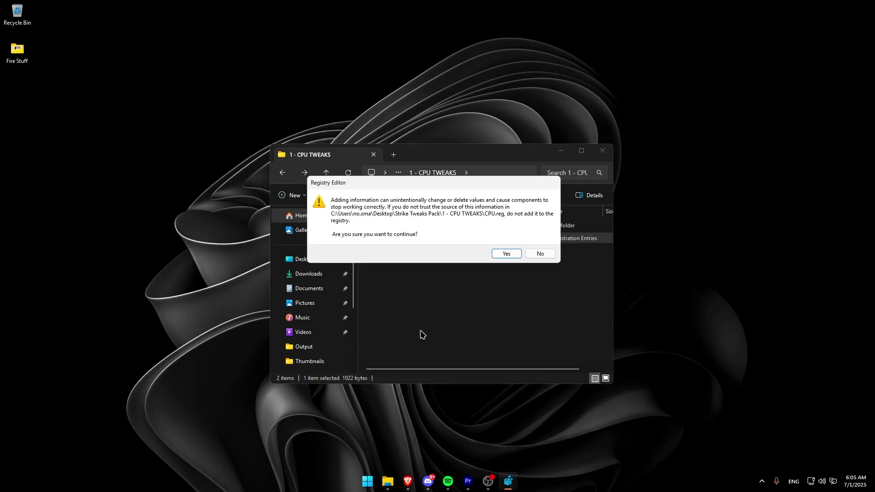
{"action": "left_click", "coordinate": [507, 254]}
{"action": "left_click", "coordinate": [542, 240]}
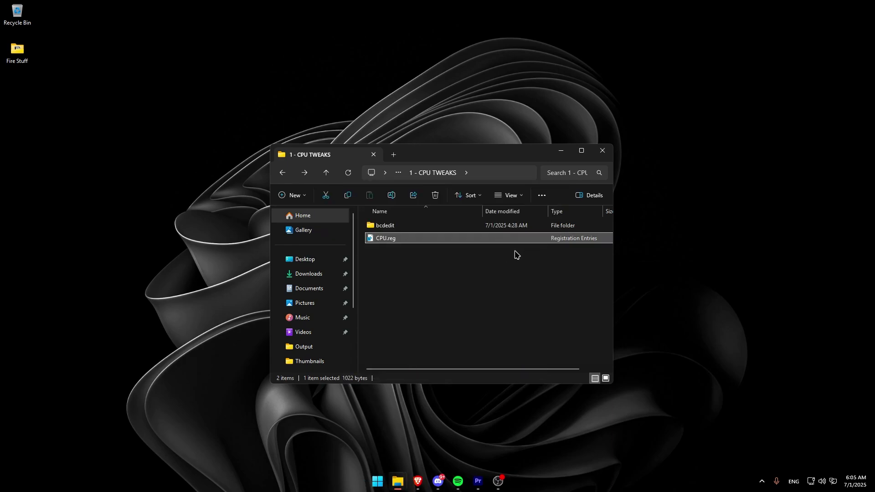
{"action": "key", "text": "alt+Left"}
Step: Merge GPU.reg from 2 - GPU TWEAKS, accepting the UAC and Registry Editor prompts
{"action": "double_click", "coordinate": [450, 252]}
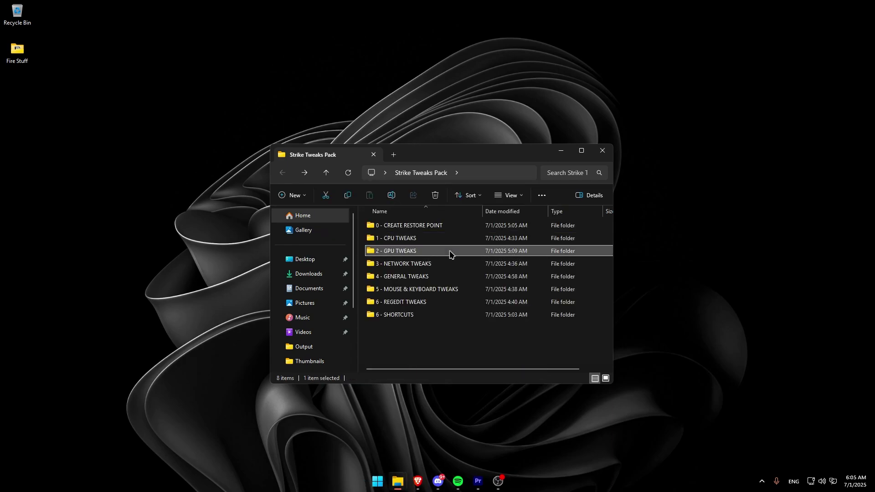
{"action": "left_click", "coordinate": [439, 228]}
{"action": "right_click", "coordinate": [439, 229]}
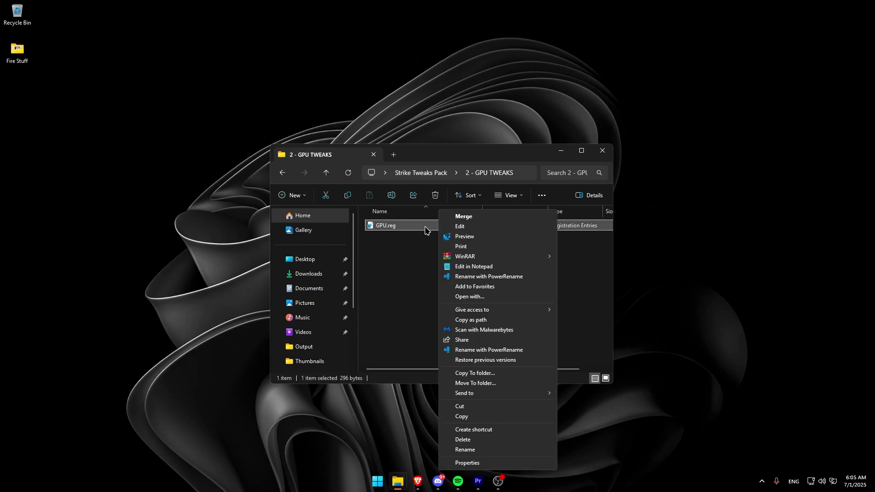
{"action": "double_click", "coordinate": [424, 226]}
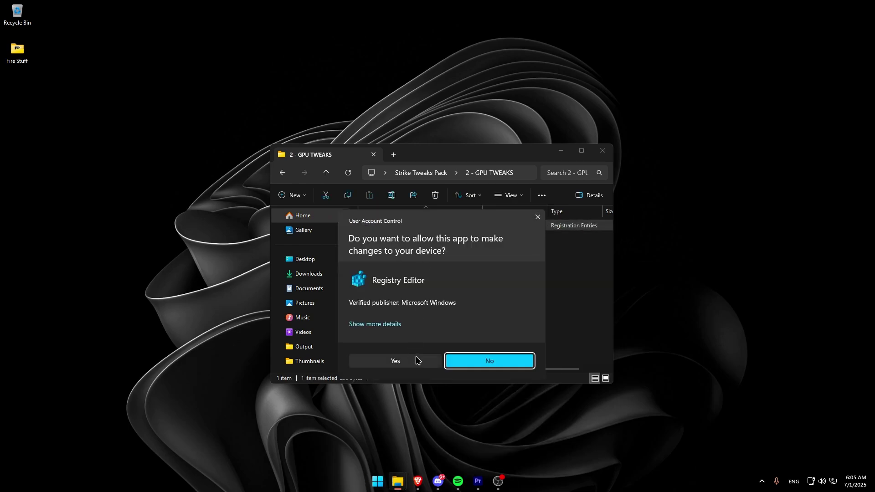
{"action": "left_click", "coordinate": [416, 360]}
{"action": "left_click", "coordinate": [505, 254]}
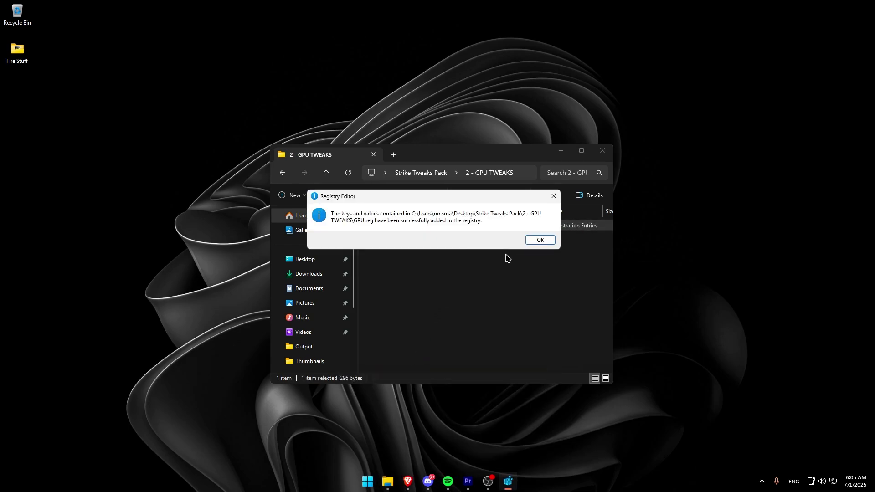
{"action": "left_click", "coordinate": [538, 240]}
Step: Open 3 - NETWORK TWEAKS > ADF TWEAKS and merge BufferAlignment.reg
{"action": "key", "text": "BackSpace"}
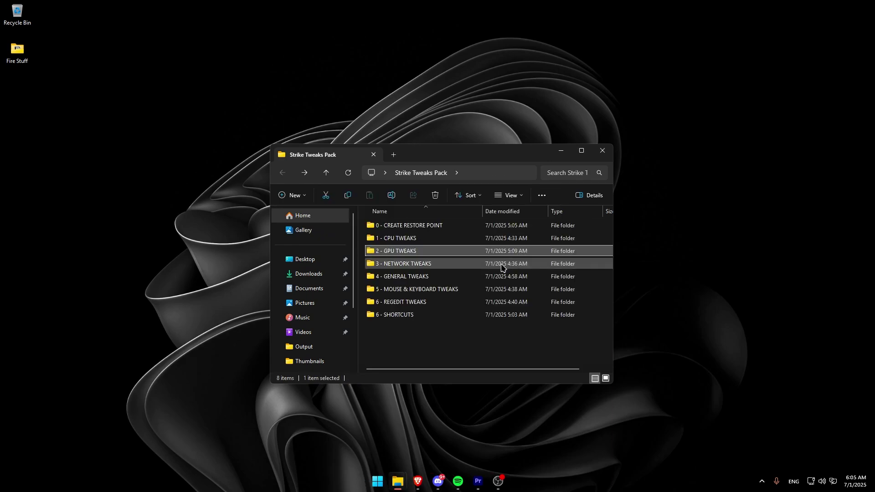
{"action": "double_click", "coordinate": [502, 263]}
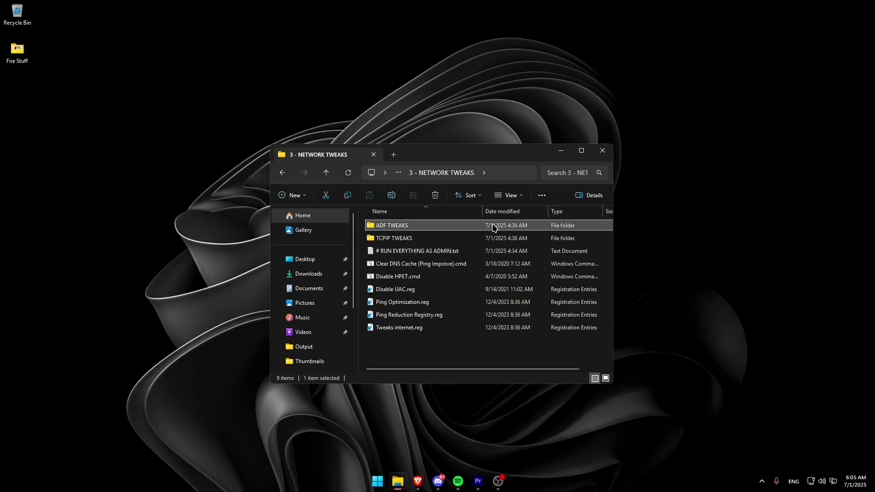
{"action": "double_click", "coordinate": [492, 226]}
{"action": "double_click", "coordinate": [493, 226]}
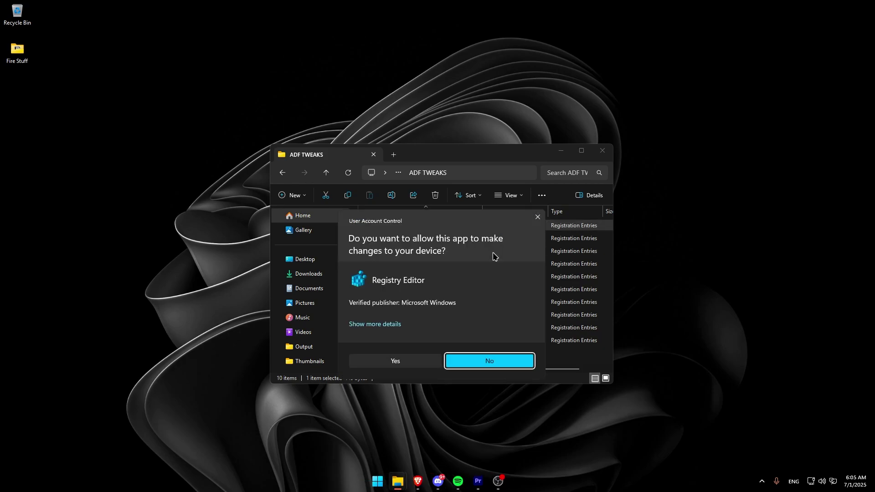
{"action": "left_click", "coordinate": [418, 360]}
{"action": "left_click", "coordinate": [501, 252]}
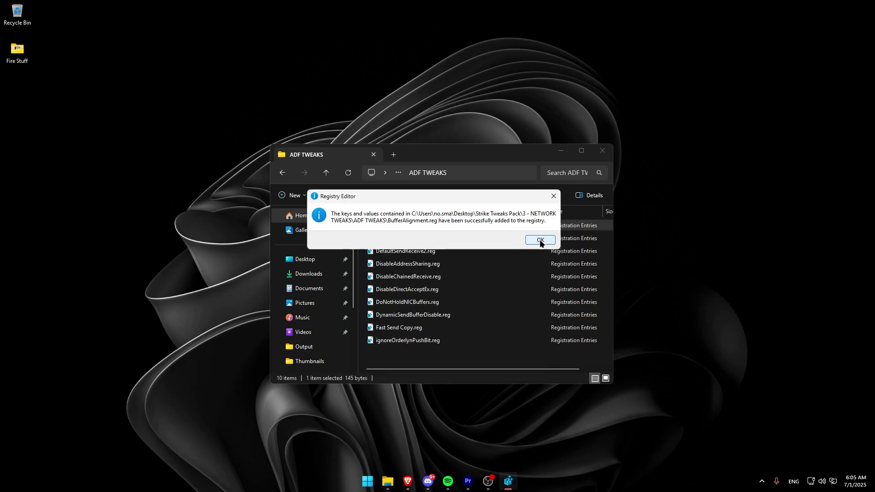
{"action": "left_click", "coordinate": [538, 241]}
Step: Merge DisableAddressSharing.reg and DisableChainedReceive.reg into the registry
{"action": "double_click", "coordinate": [538, 239]}
{"action": "left_click", "coordinate": [396, 360]}
{"action": "left_click", "coordinate": [501, 252]}
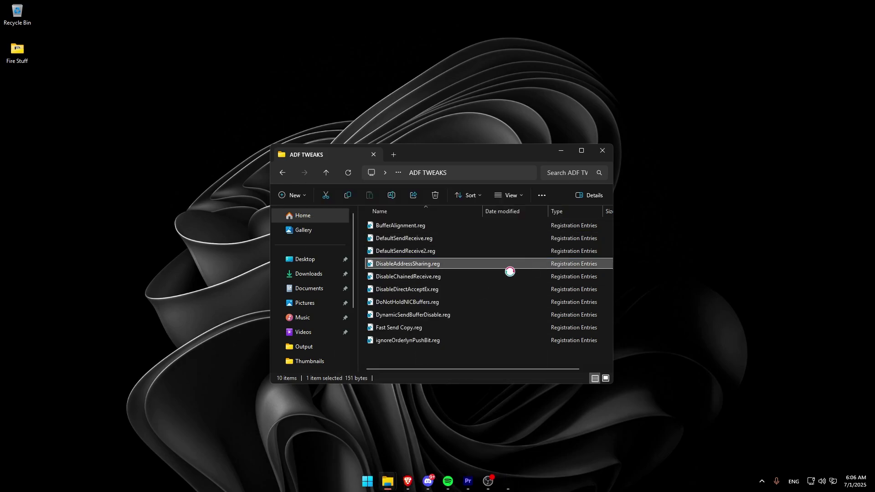
{"action": "left_click", "coordinate": [540, 243]}
{"action": "double_click", "coordinate": [504, 277]}
{"action": "left_click", "coordinate": [419, 359]}
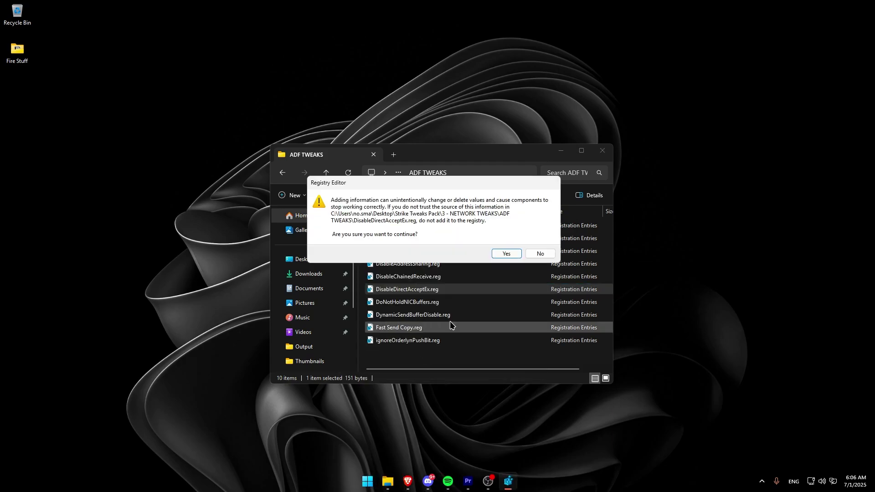
{"action": "key", "text": "Return"}
{"action": "left_click", "coordinate": [463, 289]}
Step: Merge DynamicSendBufferDisable.reg and Fast Send Copy.reg into the registry
{"action": "double_click", "coordinate": [464, 304]}
{"action": "left_click", "coordinate": [515, 305]}
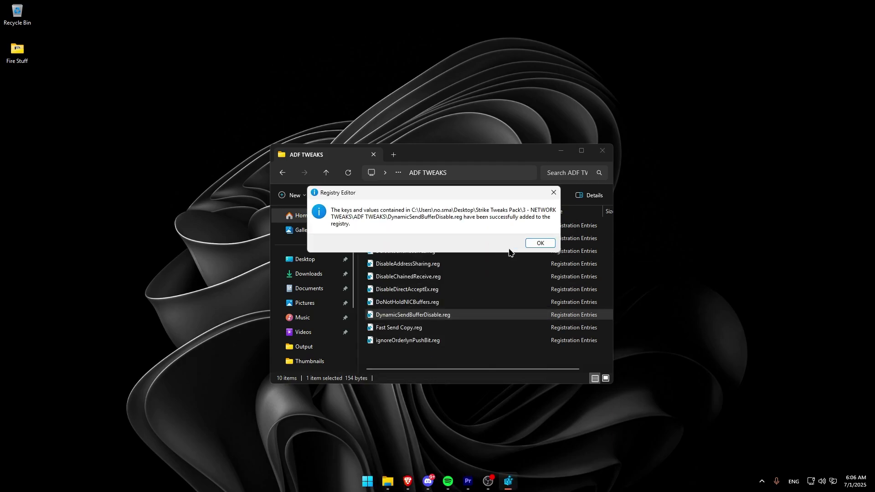
{"action": "left_click", "coordinate": [537, 242]}
{"action": "double_click", "coordinate": [438, 327]}
{"action": "left_click", "coordinate": [433, 361]}
{"action": "left_click", "coordinate": [506, 253]}
{"action": "left_click", "coordinate": [539, 242]}
Step: Merge ignoreOrderlynPushBit.reg and return to 3 - NETWORK TWEAKS
{"action": "double_click", "coordinate": [450, 340]}
{"action": "left_click", "coordinate": [433, 360]}
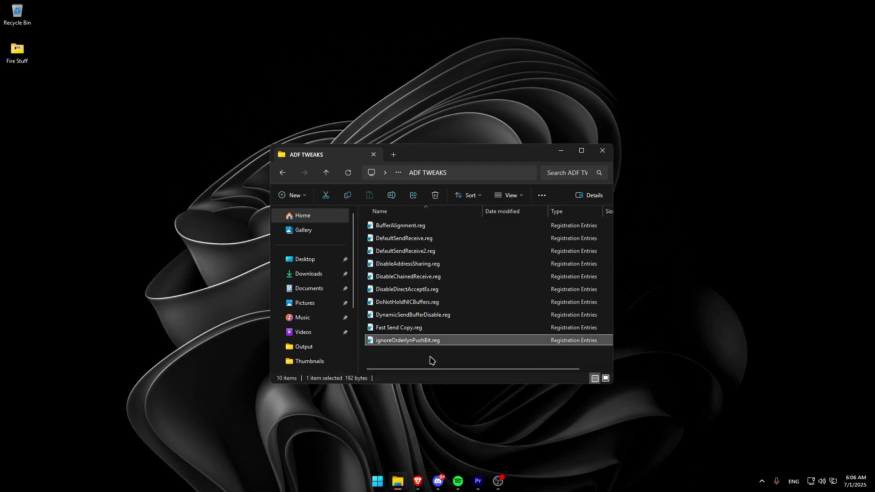
{"action": "left_click", "coordinate": [506, 253]}
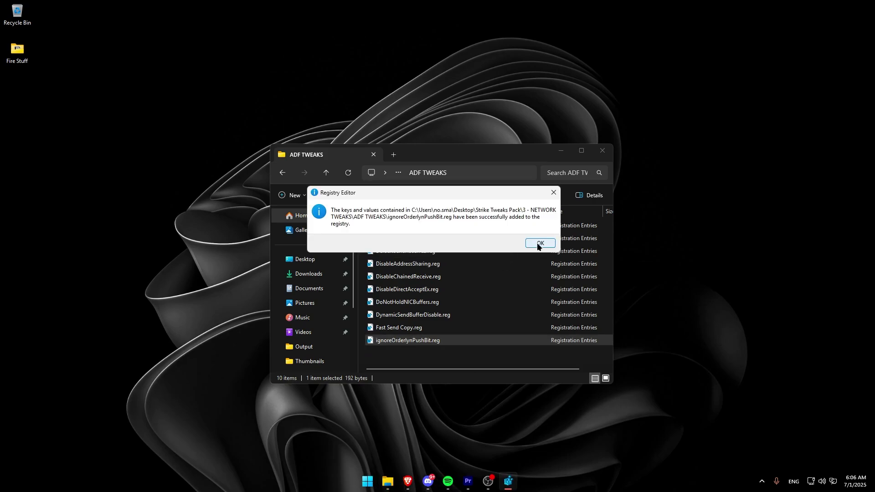
{"action": "left_click", "coordinate": [540, 243]}
{"action": "key", "text": "alt+Left"}
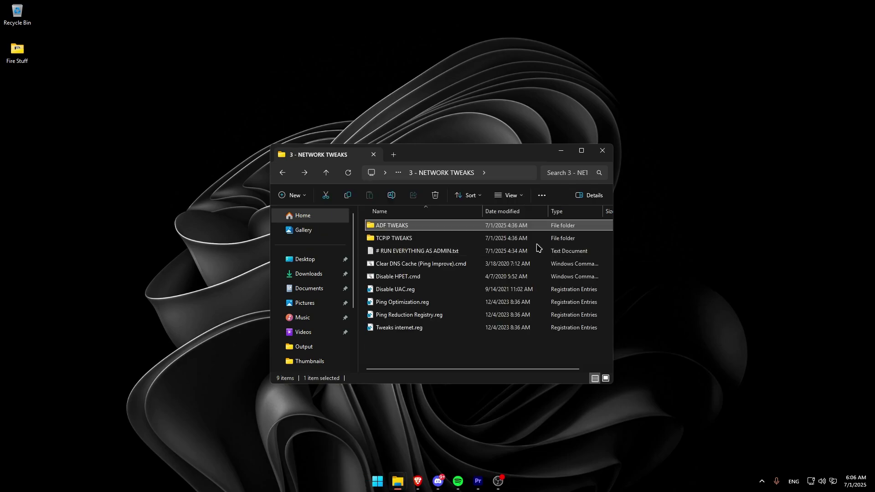
Step: Run runAdmin.bat in TCPIP TWEAKS as administrator, then return to 3 - NETWORK TWEAKS
{"action": "double_click", "coordinate": [472, 239]}
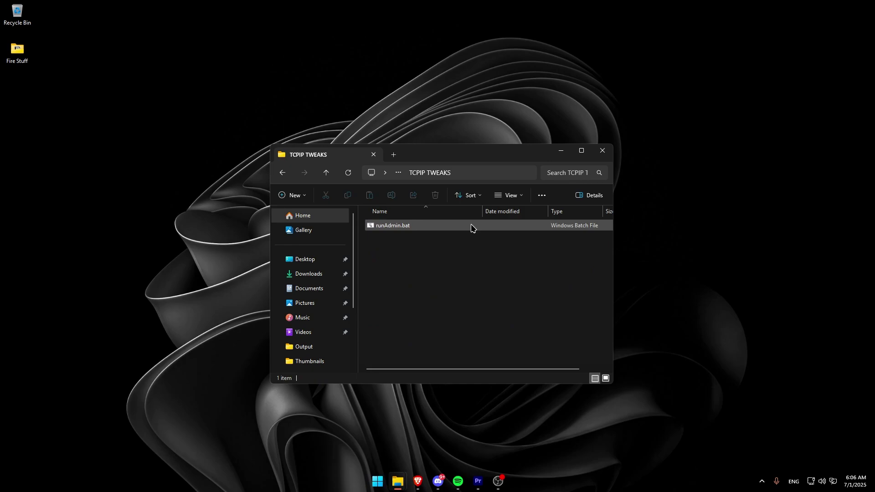
{"action": "right_click", "coordinate": [472, 226]}
{"action": "left_click", "coordinate": [482, 256]}
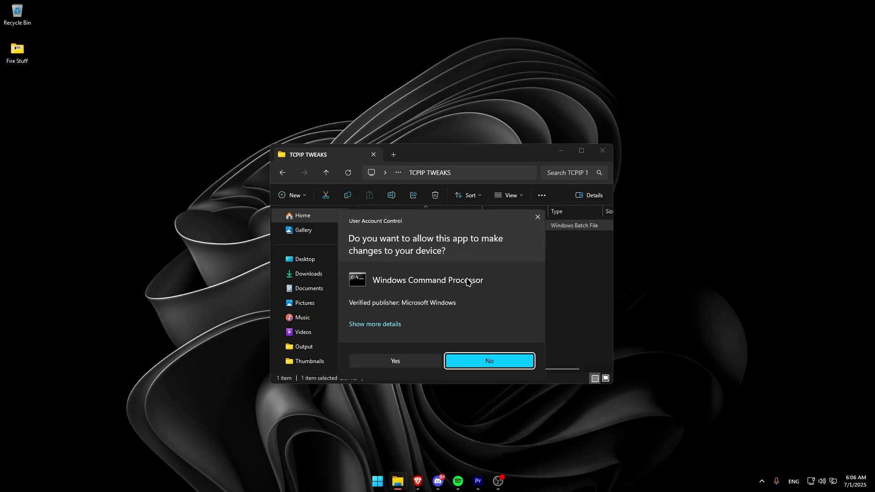
{"action": "left_click", "coordinate": [420, 360]}
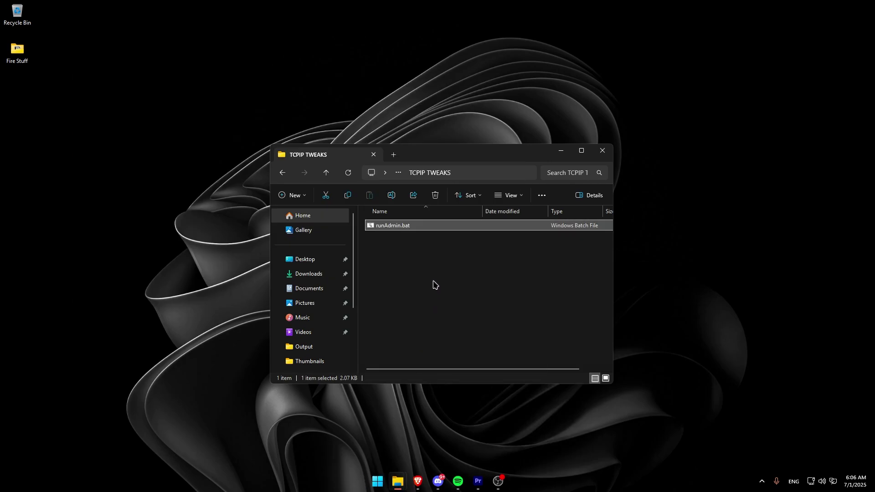
{"action": "key", "text": "alt+Left"}
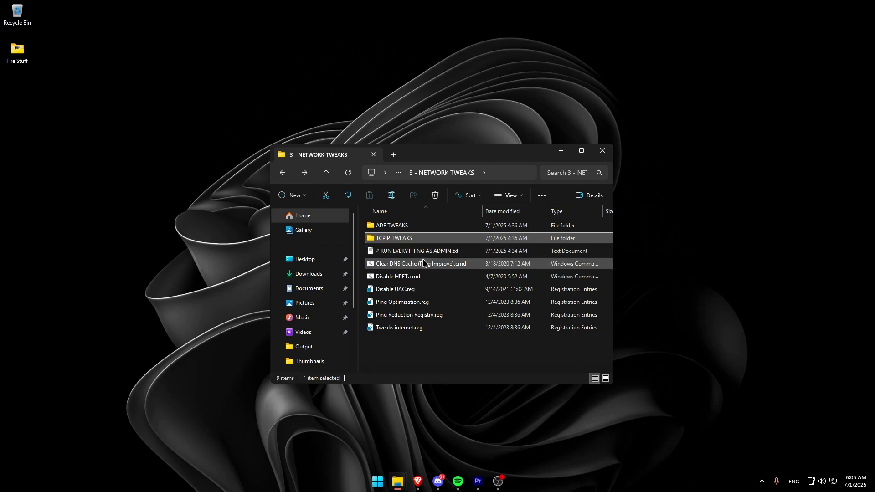
Step: Flush the DNS cache with Clear DNS Cache as administrator and run Disable HPET.cmd
{"action": "left_click", "coordinate": [422, 264]}
{"action": "right_click", "coordinate": [423, 264]}
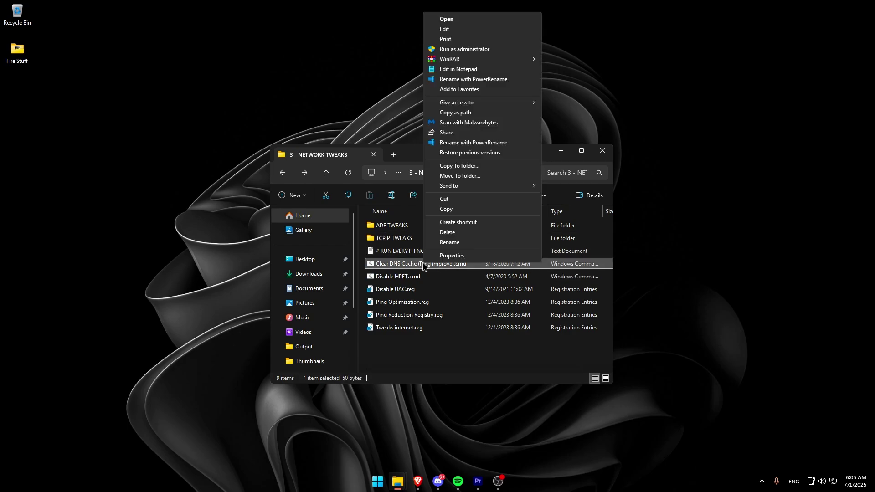
{"action": "left_click", "coordinate": [436, 49]}
{"action": "left_click", "coordinate": [423, 360]}
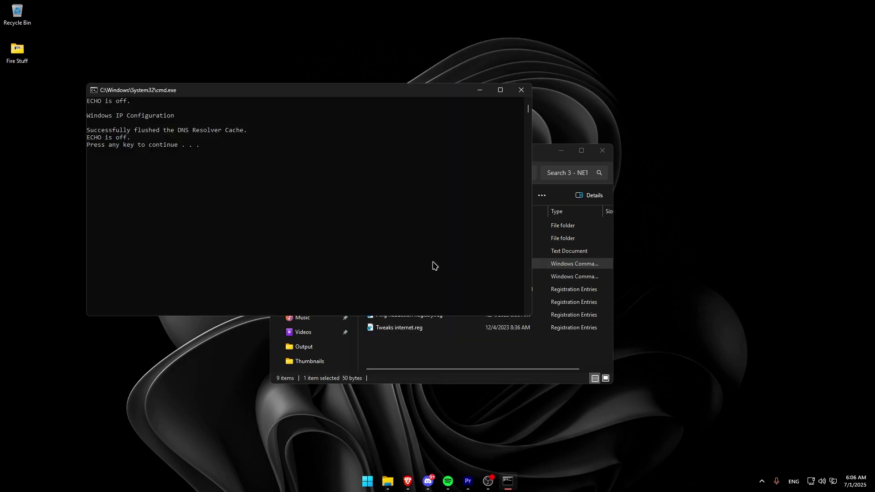
{"action": "left_click", "coordinate": [521, 90]}
{"action": "left_click", "coordinate": [434, 277]}
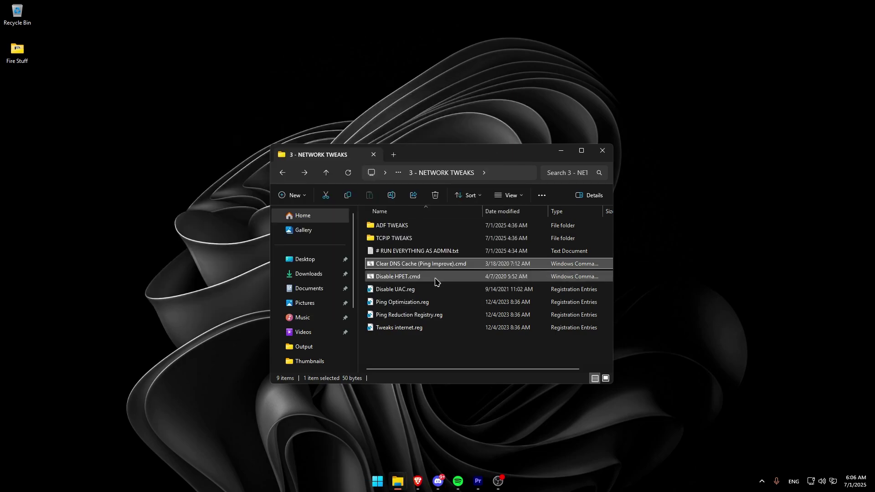
{"action": "double_click", "coordinate": [435, 277]}
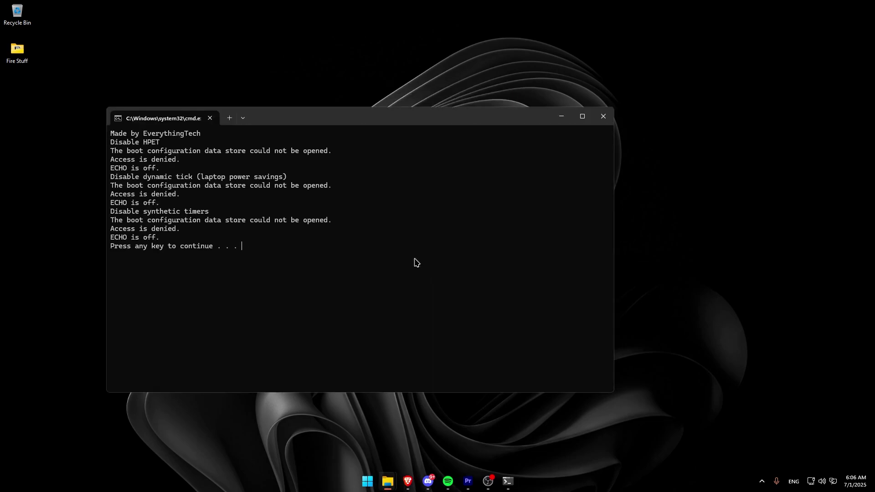
{"action": "key", "text": "Return"}
Step: Merge Disable UAC.reg and Ping Optimization.reg into the registry
{"action": "double_click", "coordinate": [374, 289]}
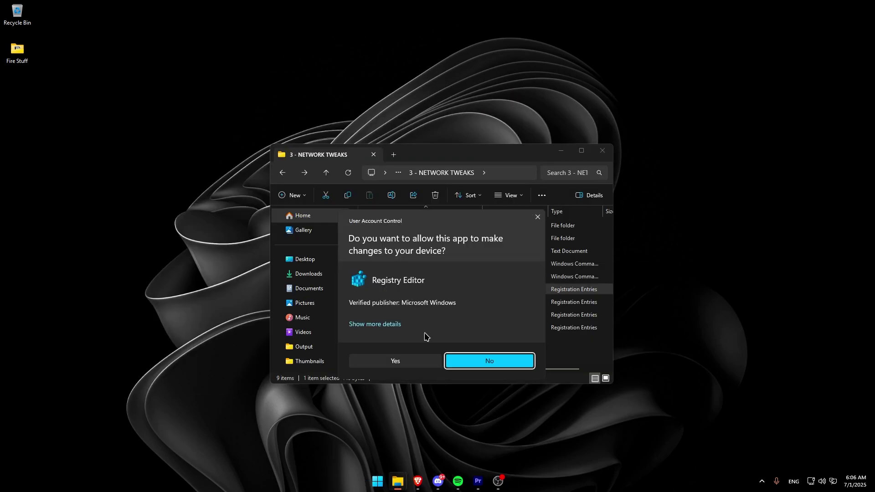
{"action": "left_click", "coordinate": [423, 361]}
{"action": "left_click", "coordinate": [506, 252]}
{"action": "left_click", "coordinate": [519, 241]}
{"action": "double_click", "coordinate": [461, 302]}
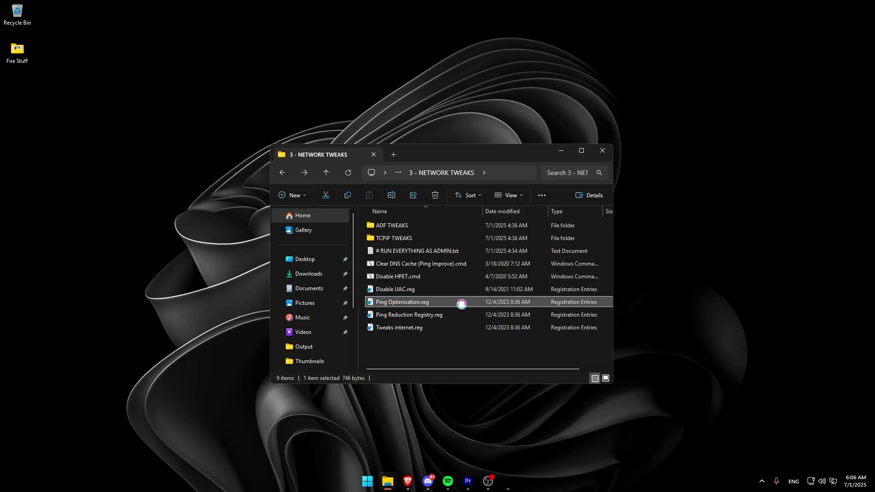
{"action": "left_click", "coordinate": [558, 252]}
{"action": "left_click", "coordinate": [538, 240]}
Step: Merge Ping Reduction Registry.reg and start merging Tweaks internet.reg
{"action": "double_click", "coordinate": [501, 315]}
{"action": "left_click", "coordinate": [423, 361]}
{"action": "left_click", "coordinate": [558, 252]}
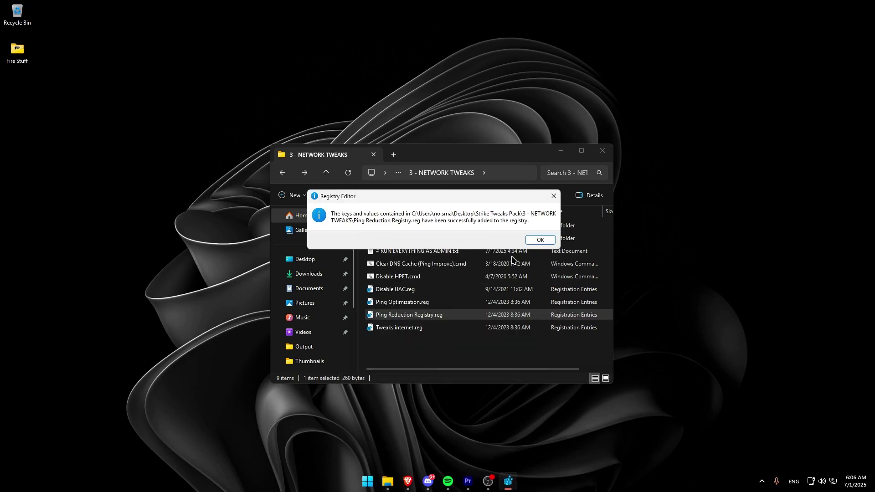
{"action": "left_click", "coordinate": [540, 240]}
{"action": "double_click", "coordinate": [459, 328]}
{"action": "left_click", "coordinate": [430, 361]}
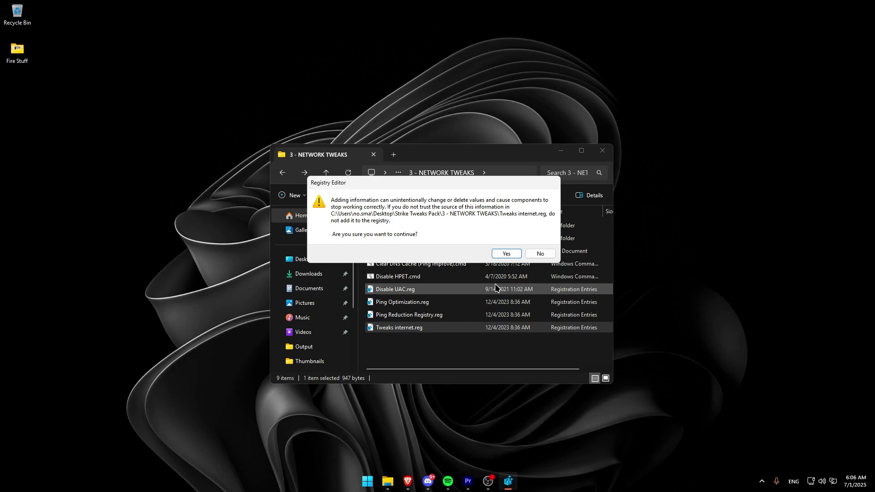
Step: Finish merging Tweaks internet.reg and go up to the parent tweaks folder
{"action": "left_click", "coordinate": [506, 253]}
{"action": "left_click", "coordinate": [533, 238]}
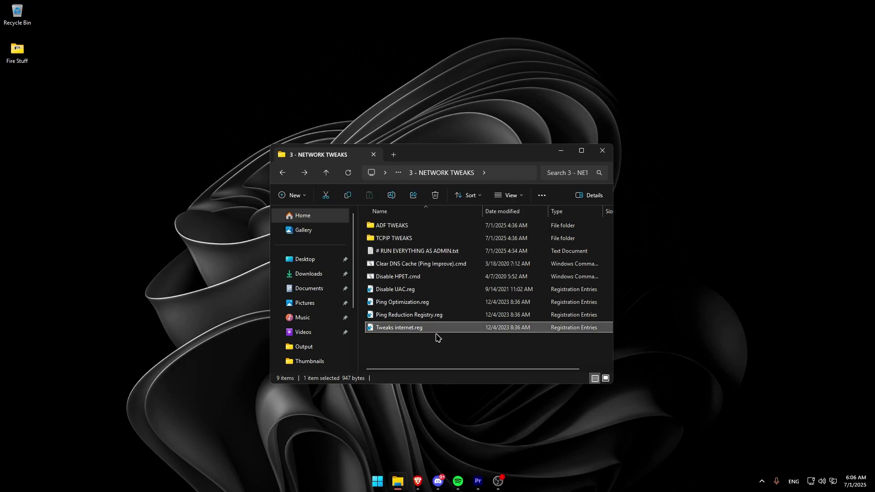
{"action": "key", "text": "BackSpace"}
Step: Confirm Ultimate Performance as the power plan via 4 - GENERAL TWEAKS > powerplan
{"action": "double_click", "coordinate": [433, 276]}
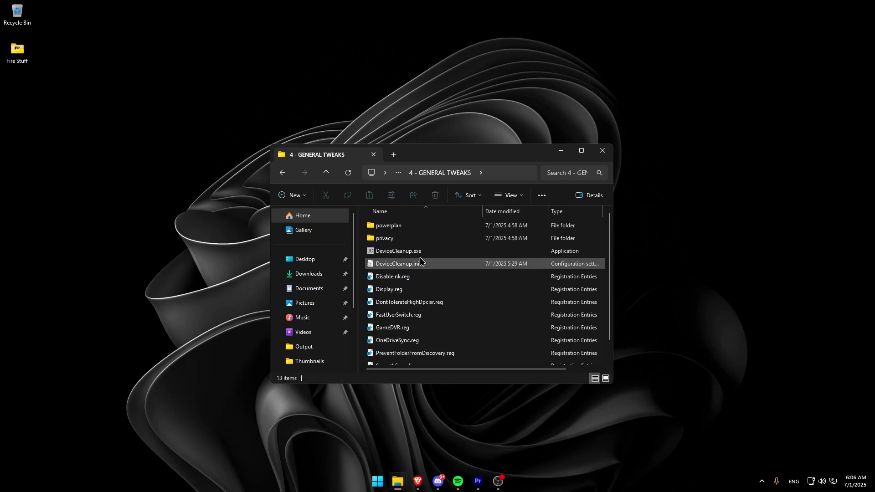
{"action": "double_click", "coordinate": [416, 228]}
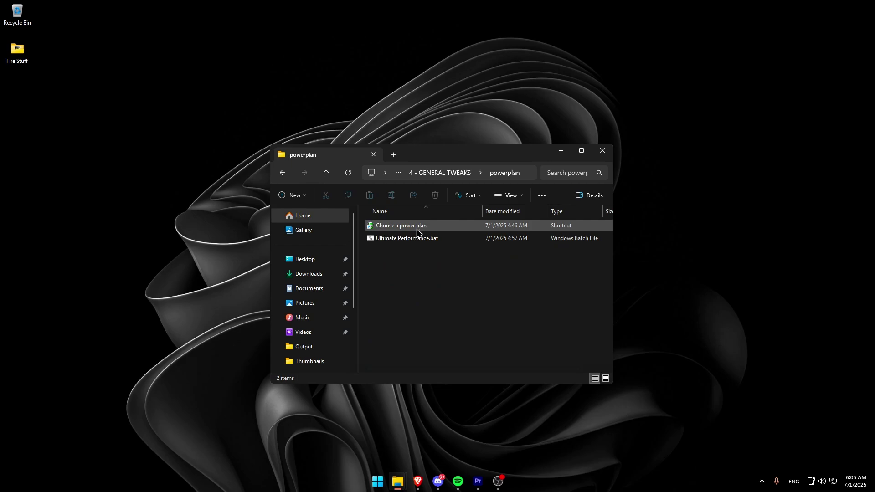
{"action": "left_click", "coordinate": [418, 242]}
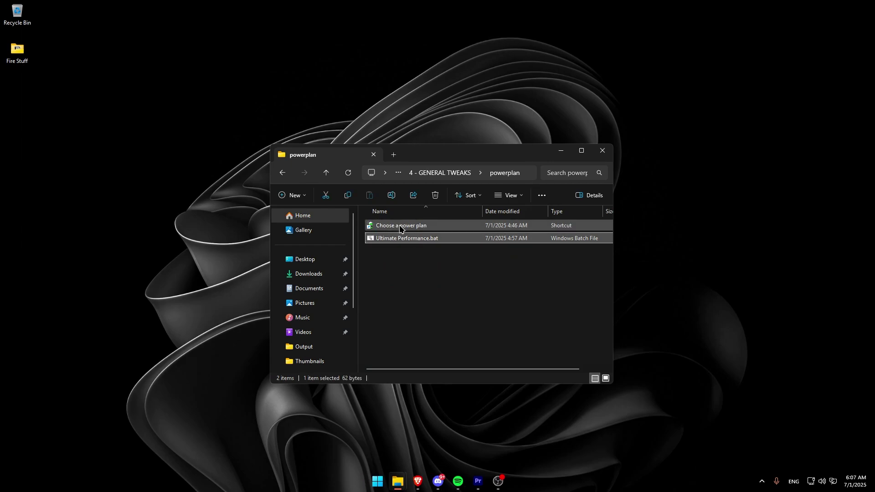
{"action": "left_click", "coordinate": [401, 227]}
{"action": "double_click", "coordinate": [402, 228]}
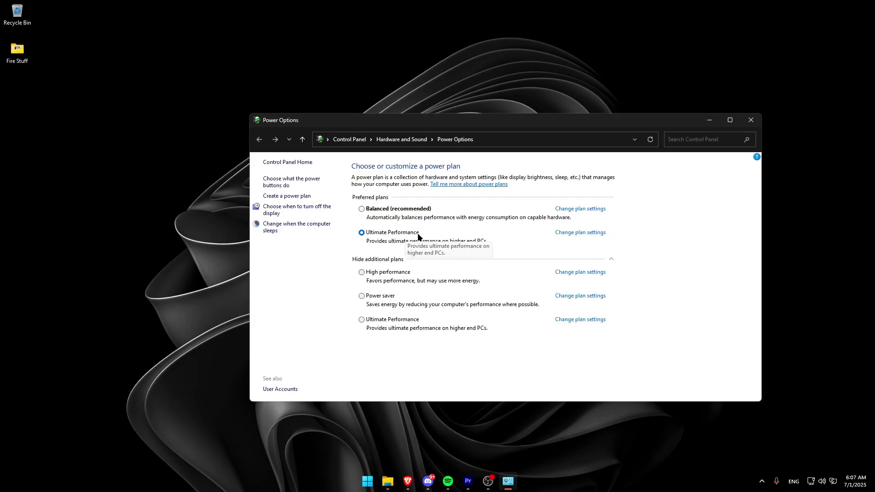
{"action": "left_click", "coordinate": [750, 121]}
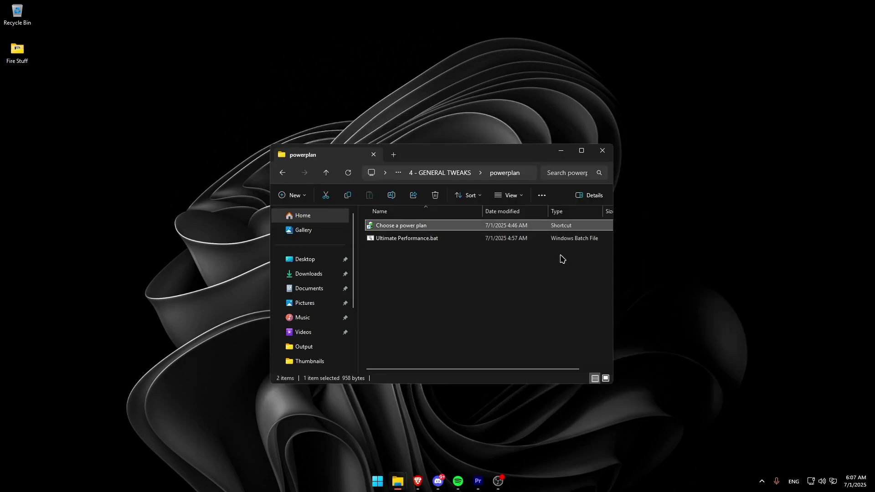
{"action": "key", "text": "alt+Up"}
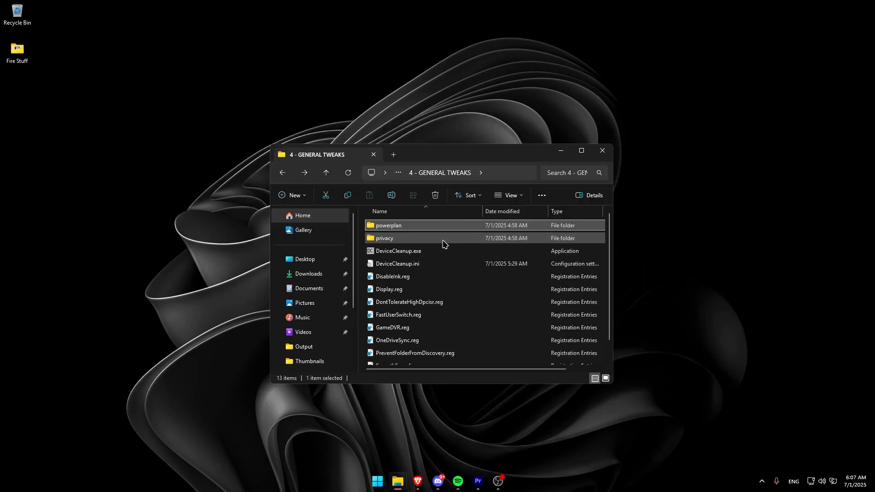
Step: Run runadmin.bat in privacy > disable autologgers as administrator and close its output
{"action": "double_click", "coordinate": [457, 239]}
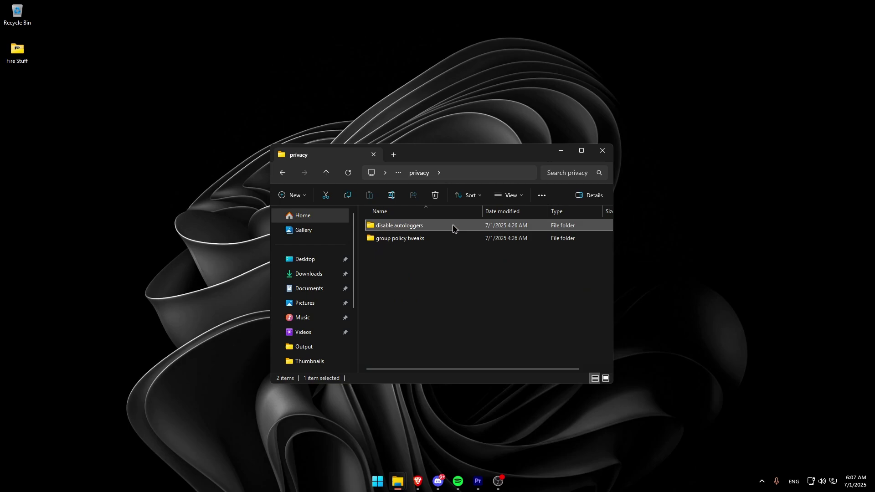
{"action": "double_click", "coordinate": [452, 227]}
{"action": "right_click", "coordinate": [453, 239]}
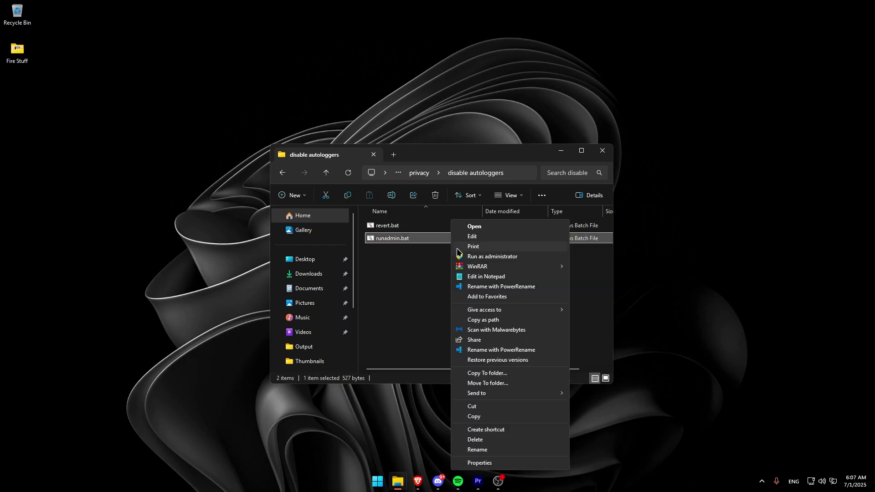
{"action": "left_click", "coordinate": [463, 257]}
{"action": "left_click", "coordinate": [412, 358]}
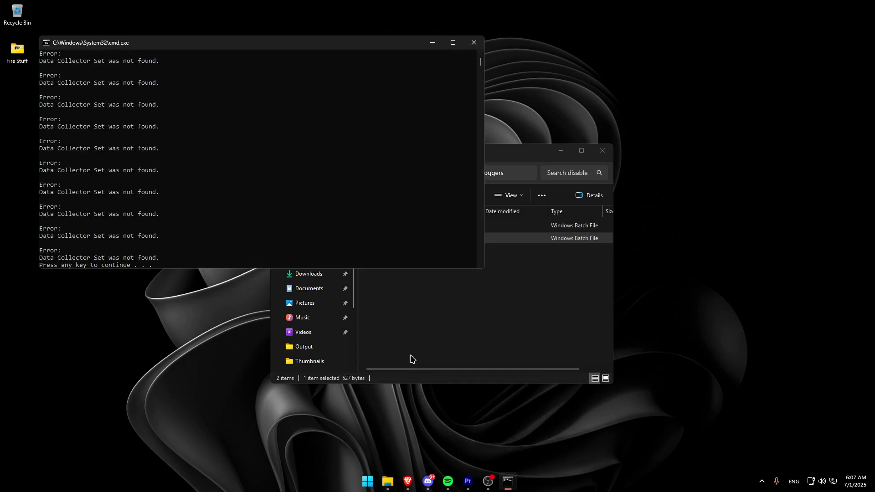
{"action": "left_click", "coordinate": [474, 43]}
{"action": "left_click", "coordinate": [435, 268]}
Step: Navigate to group policy tweaks > first, showing OOSU10.exe and WPD.exe
{"action": "key", "text": "BackSpace"}
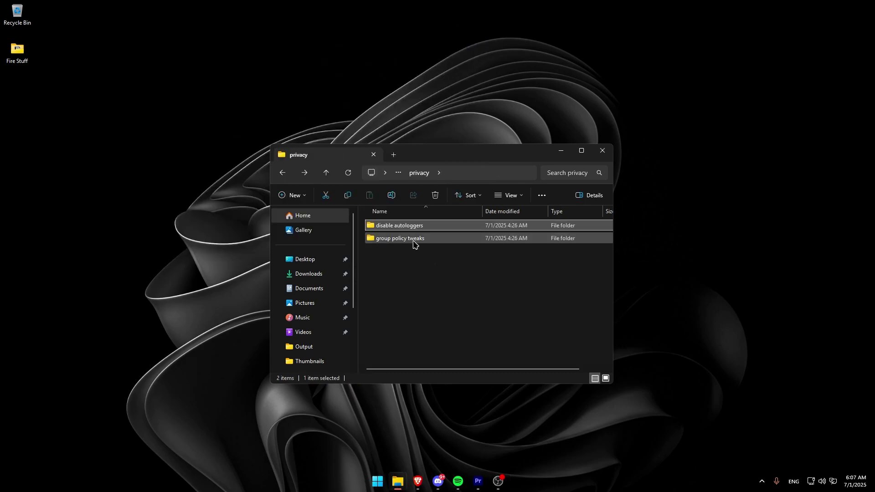
{"action": "double_click", "coordinate": [414, 240]}
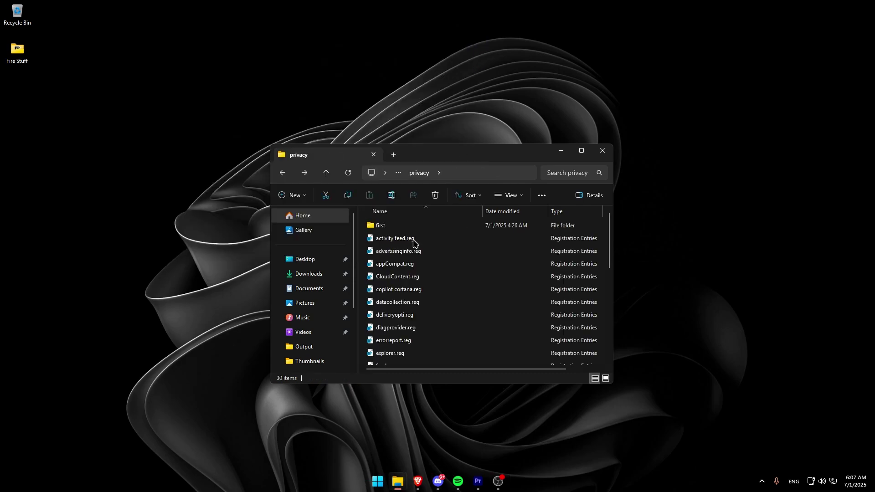
{"action": "double_click", "coordinate": [396, 227]}
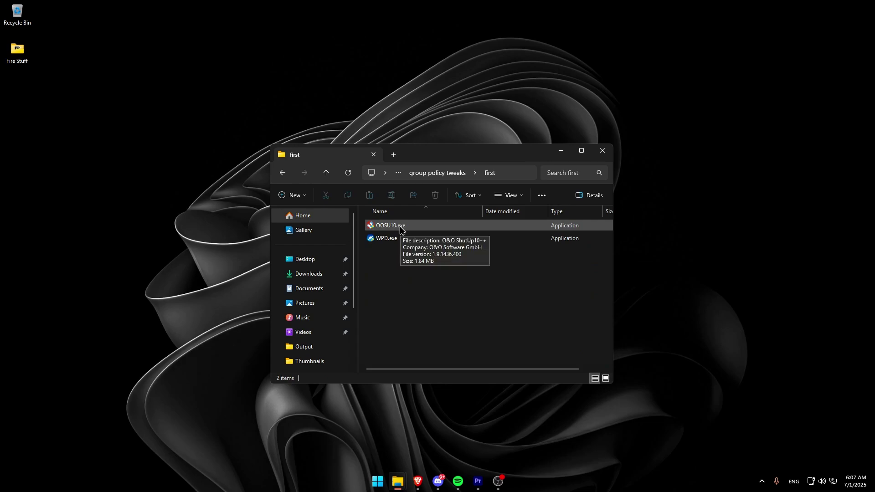
Step: Run O&O ShutUp10++ as administrator, apply only recommended settings without a restore point, then close it
{"action": "double_click", "coordinate": [400, 228]}
{"action": "left_click", "coordinate": [410, 365]}
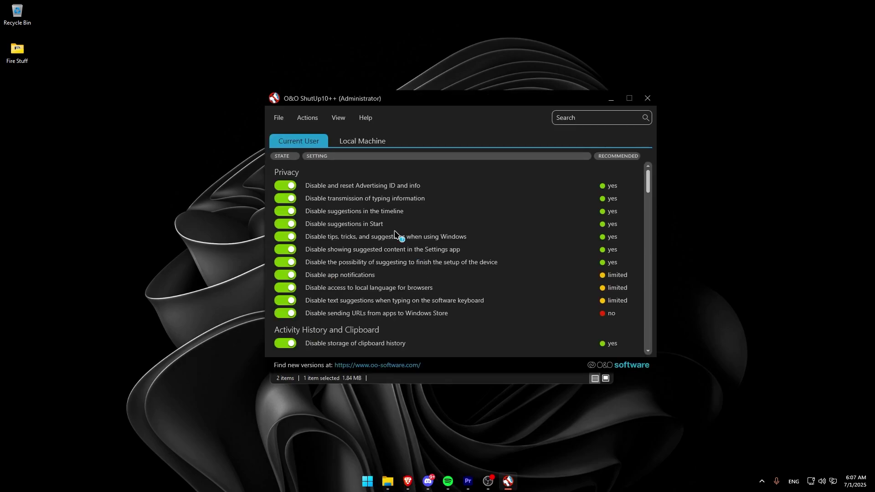
{"action": "left_click", "coordinate": [311, 117]}
{"action": "left_click", "coordinate": [324, 137]}
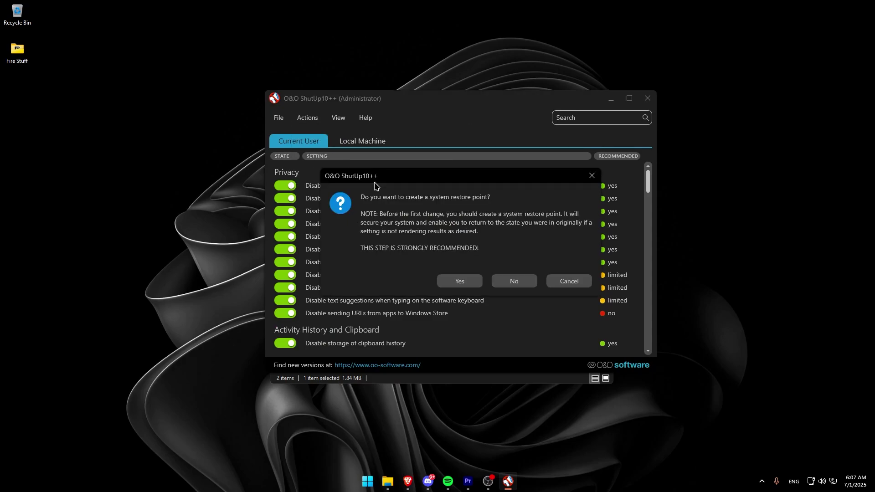
{"action": "left_click", "coordinate": [499, 281]}
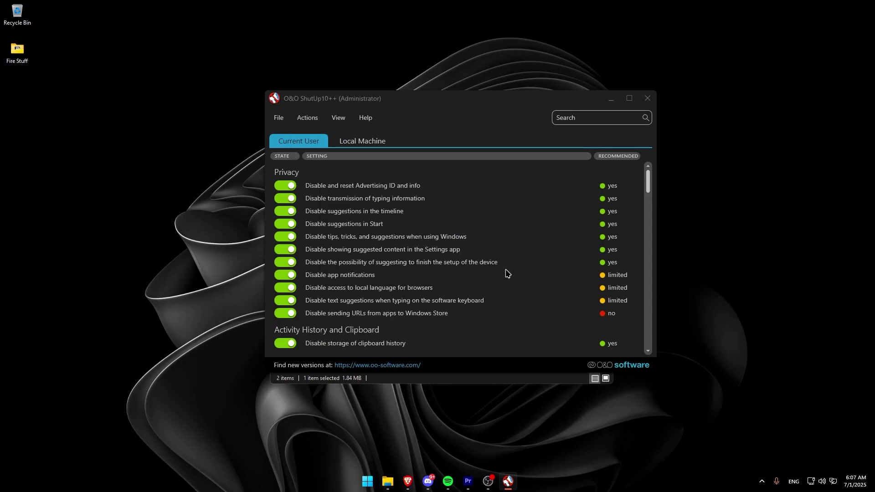
{"action": "left_click", "coordinate": [648, 98]}
{"action": "left_click", "coordinate": [376, 283]}
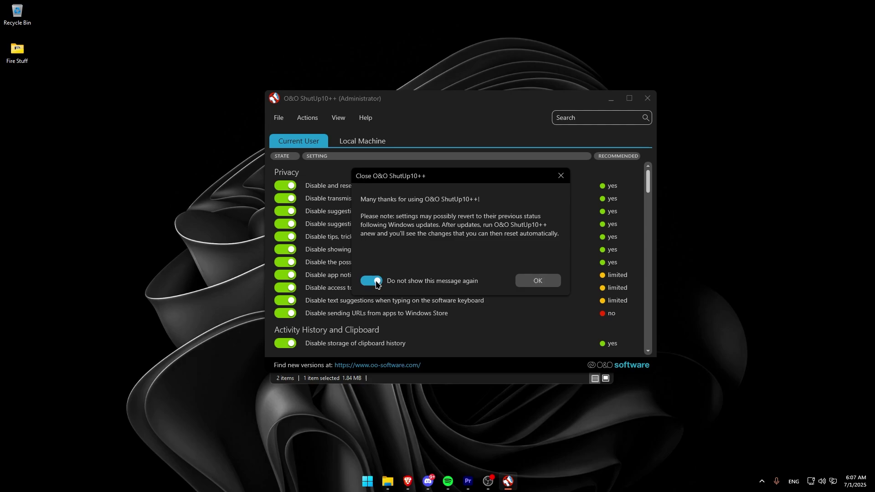
{"action": "left_click", "coordinate": [530, 282]}
Step: Run WPD.exe as administrator to disable telemetry and block telemetry IPs, then close it
{"action": "double_click", "coordinate": [547, 239]}
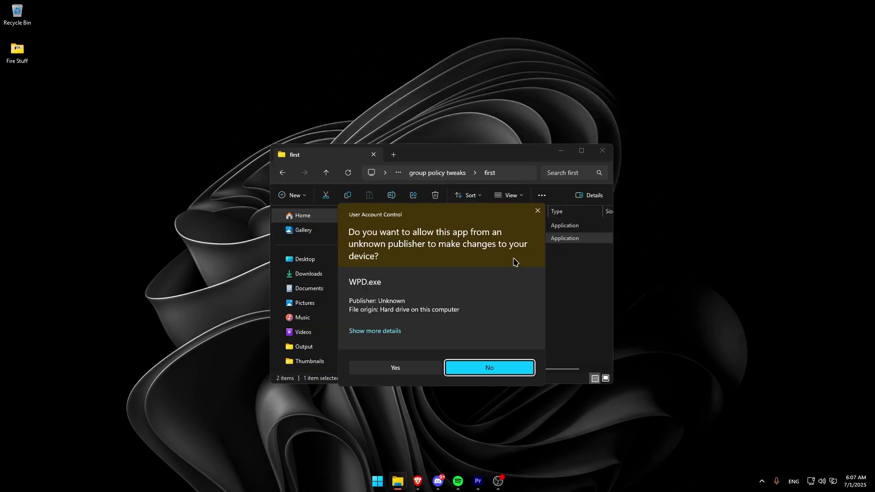
{"action": "left_click", "coordinate": [418, 364]}
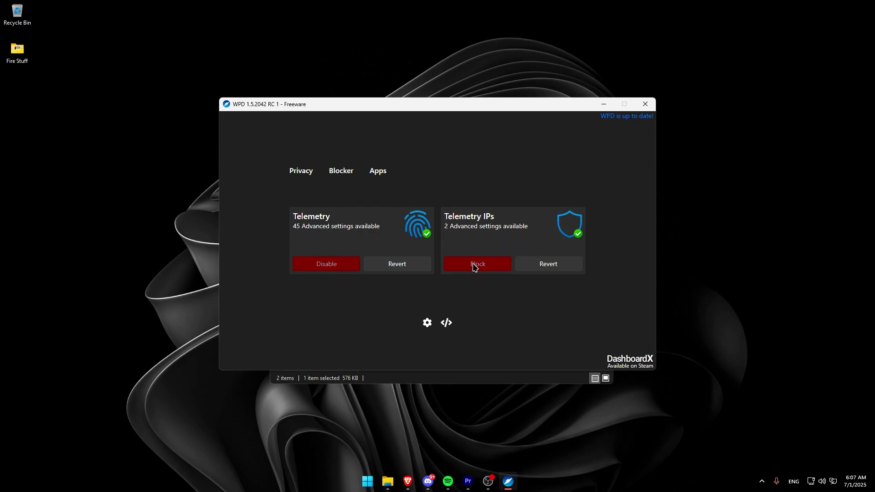
{"action": "left_click", "coordinate": [644, 106]}
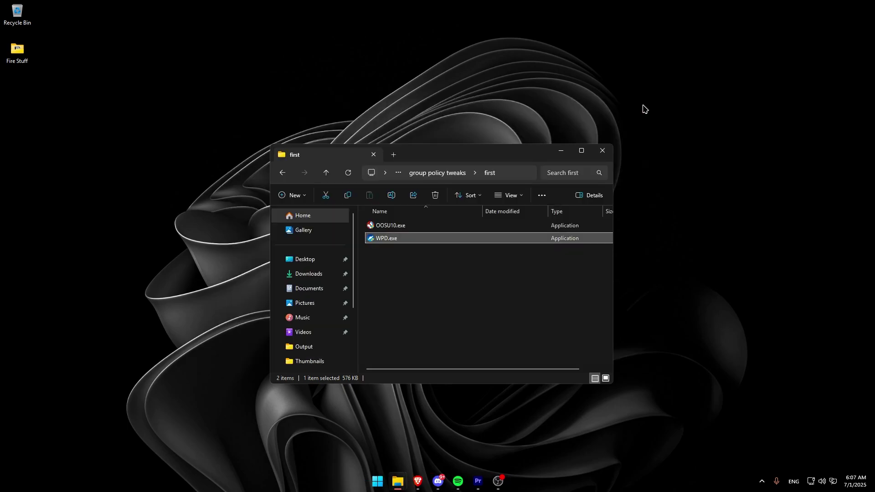
Step: Back in group policy tweaks, merge activity feed.reg, advertisinginfo.reg, appCompat.reg, CloudContent.reg, copilot cortana.reg and datacollection.reg
{"action": "key", "text": "alt+Left"}
{"action": "double_click", "coordinate": [396, 237]}
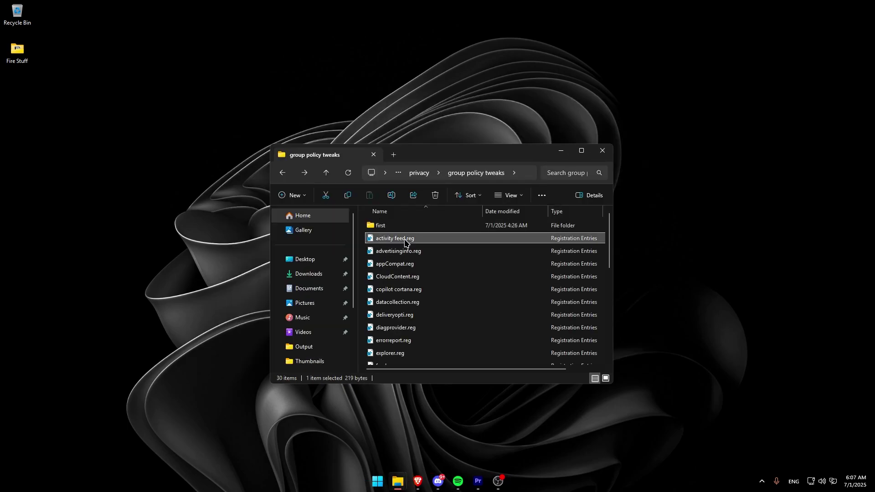
{"action": "left_click", "coordinate": [396, 361]}
{"action": "left_click", "coordinate": [504, 308]}
{"action": "left_click", "coordinate": [511, 250]}
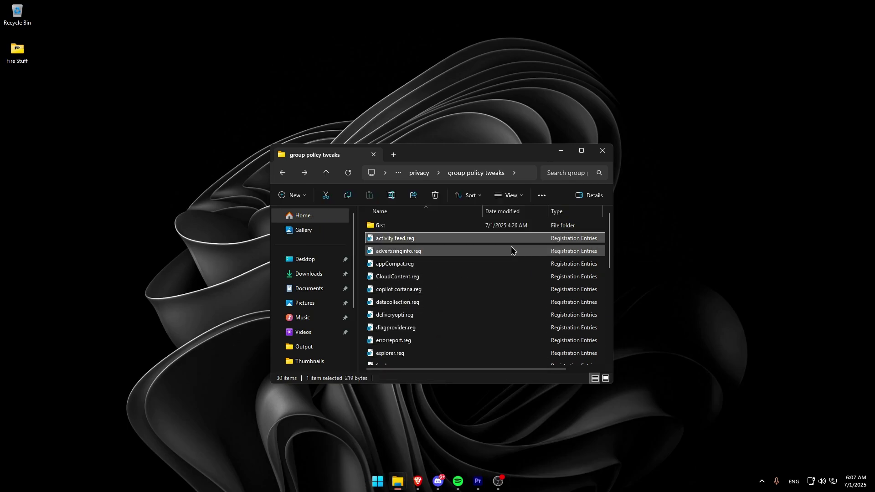
{"action": "left_click", "coordinate": [501, 263]}
{"action": "left_click", "coordinate": [496, 276]}
{"action": "left_click", "coordinate": [493, 289]}
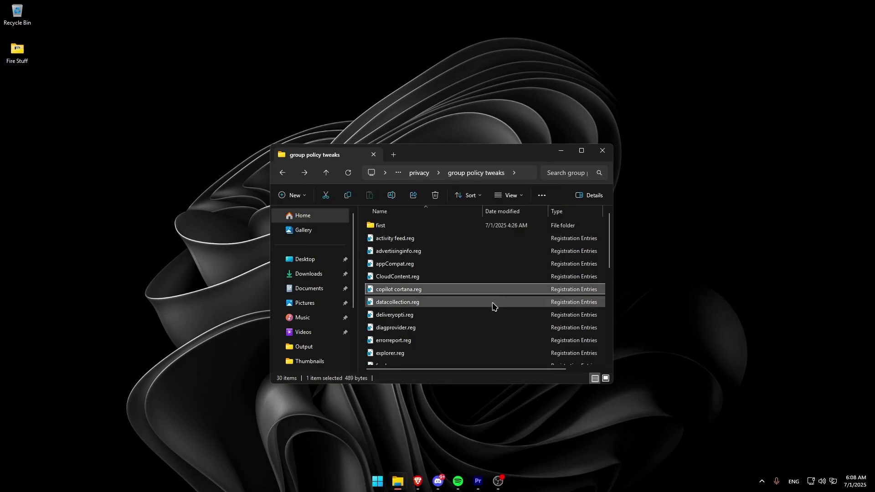
{"action": "left_click", "coordinate": [479, 301]}
{"action": "left_click", "coordinate": [468, 323]}
Step: Merge the next group policy tweak files, including handwriteDataShare.reg, confirming each registry prompt
{"action": "scroll", "coordinate": [456, 314], "scroll_direction": "down", "scroll_amount": 1}
{"action": "key", "text": "Down"}
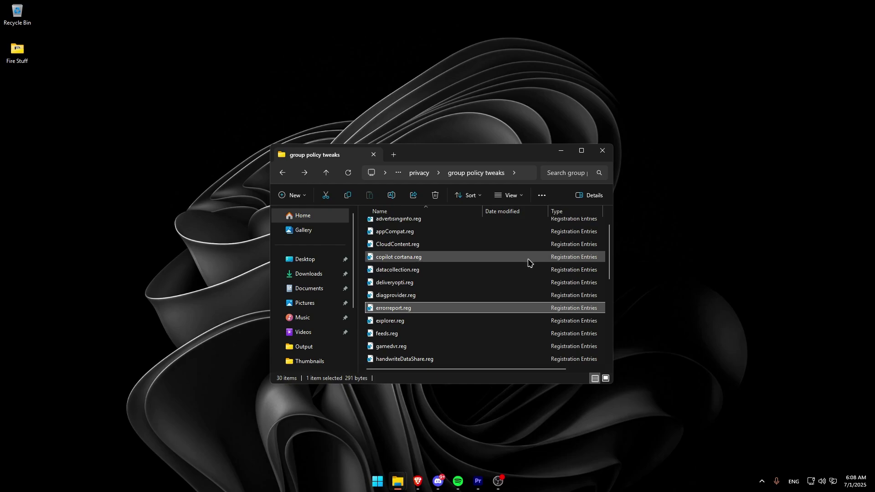
{"action": "key", "text": "Down"}
{"action": "key", "text": "Down"}
{"action": "key", "text": "Return"}
{"action": "left_click", "coordinate": [512, 254]}
{"action": "key", "text": "Return"}
{"action": "left_click", "coordinate": [519, 254]}
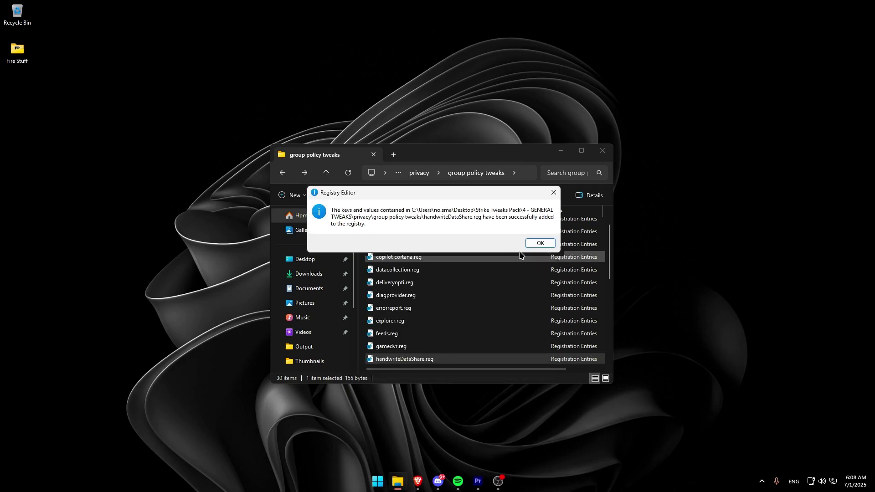
{"action": "key", "text": "Return"}
{"action": "key", "text": "Down"}
{"action": "key", "text": "Return"}
{"action": "key", "text": "Return"}
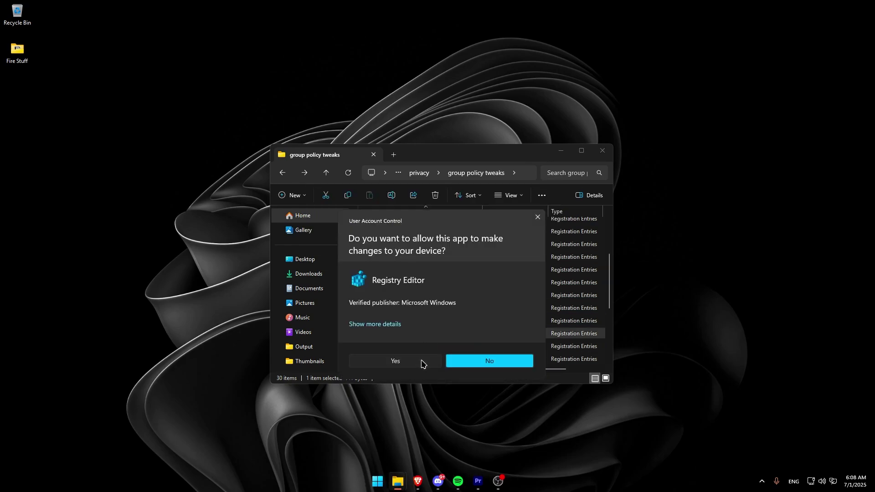
{"action": "left_click", "coordinate": [417, 357]}
{"action": "left_click", "coordinate": [414, 285]}
{"action": "left_click", "coordinate": [467, 296]}
{"action": "left_click", "coordinate": [465, 308]}
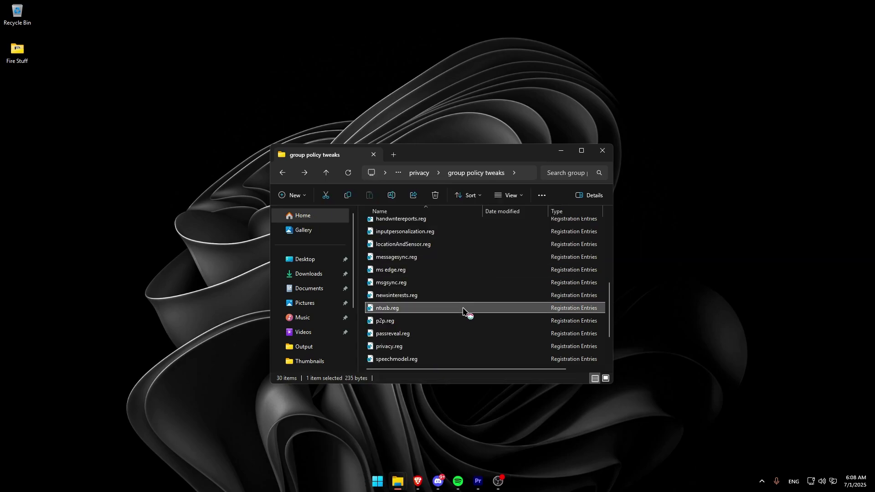
Step: Merge p2p.reg, passreveal.reg, speechmodel.reg and the rest through WcmSvc.reg and winSearch.reg, then go up
{"action": "double_click", "coordinate": [447, 322]}
{"action": "left_click", "coordinate": [439, 334]}
{"action": "left_click", "coordinate": [433, 357]}
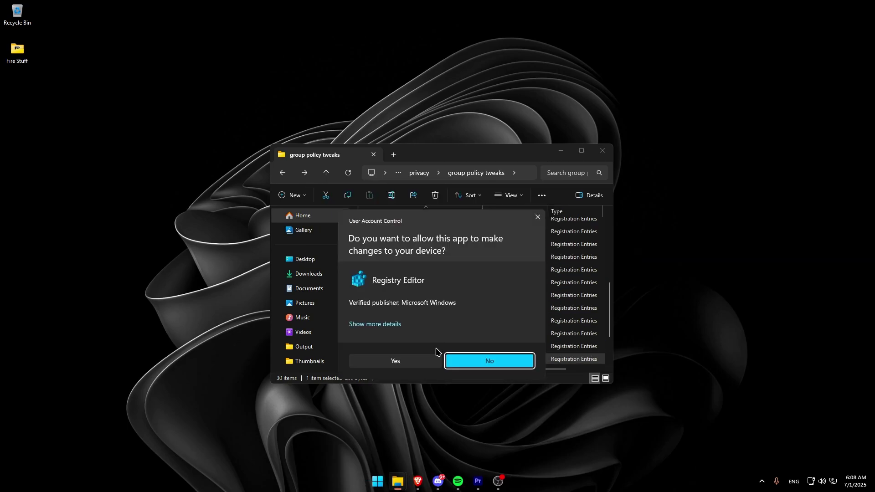
{"action": "left_click", "coordinate": [438, 356]}
{"action": "scroll", "coordinate": [430, 325], "scroll_direction": "down", "scroll_amount": 1}
{"action": "double_click", "coordinate": [431, 325]}
{"action": "left_click", "coordinate": [537, 248]}
{"action": "left_click", "coordinate": [515, 250]}
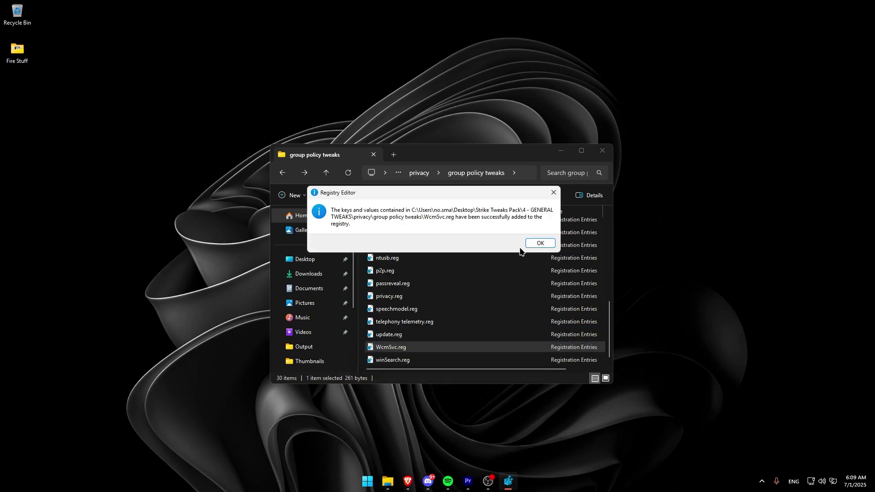
{"action": "left_click", "coordinate": [537, 242]}
{"action": "double_click", "coordinate": [415, 362]}
{"action": "left_click", "coordinate": [415, 363]}
{"action": "left_click", "coordinate": [507, 251]}
{"action": "left_click", "coordinate": [537, 242]}
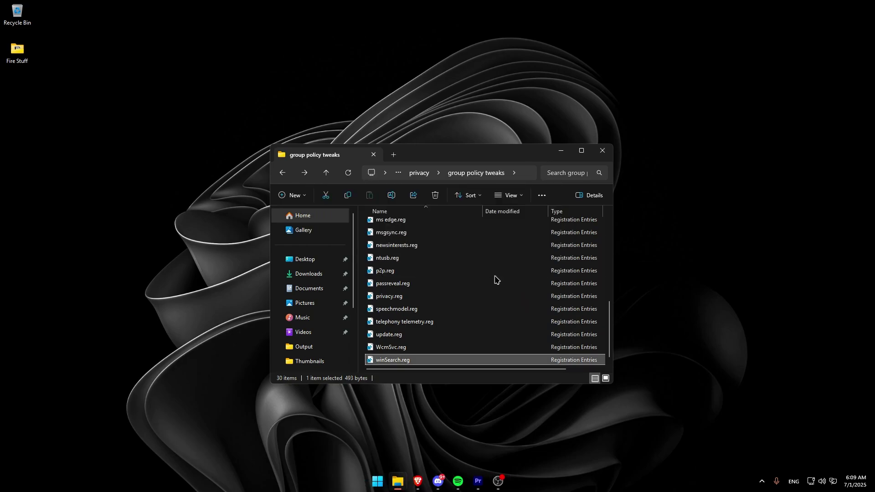
{"action": "key", "text": "alt+Up"}
{"action": "key", "text": "alt+Up"}
{"action": "left_click", "coordinate": [419, 253]}
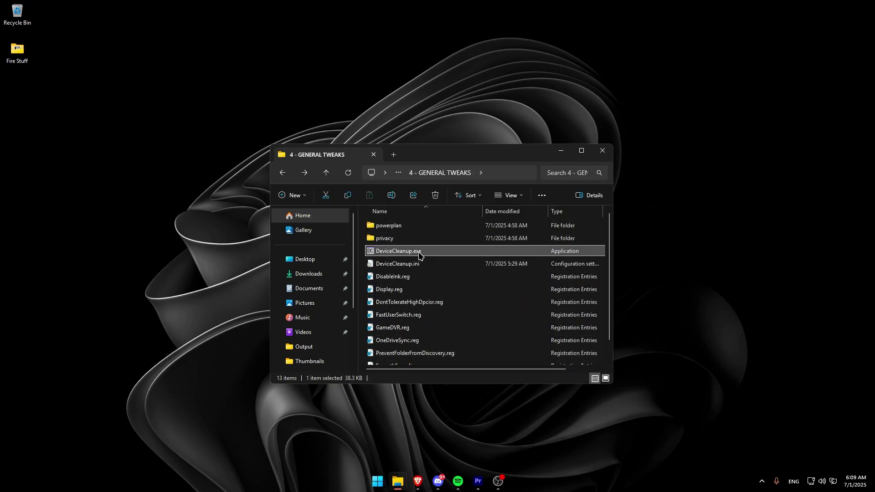
{"action": "right_click", "coordinate": [412, 255]}
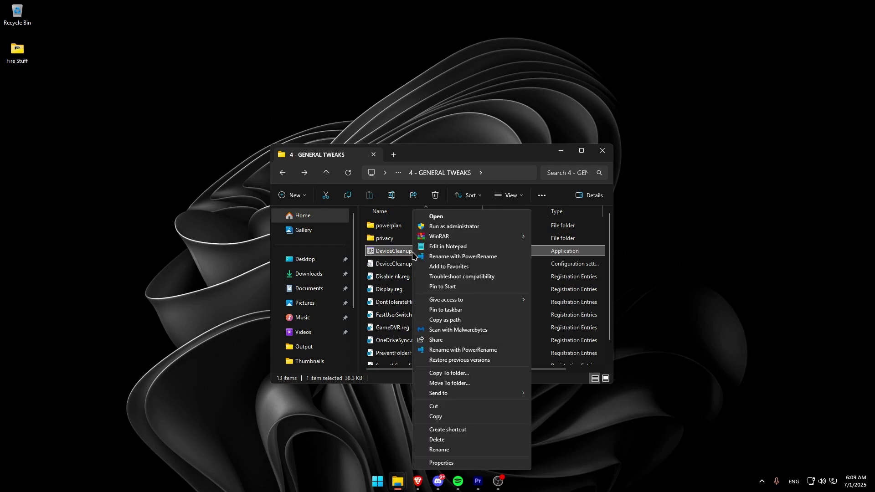
{"action": "left_click", "coordinate": [446, 225]}
{"action": "left_click", "coordinate": [430, 365]}
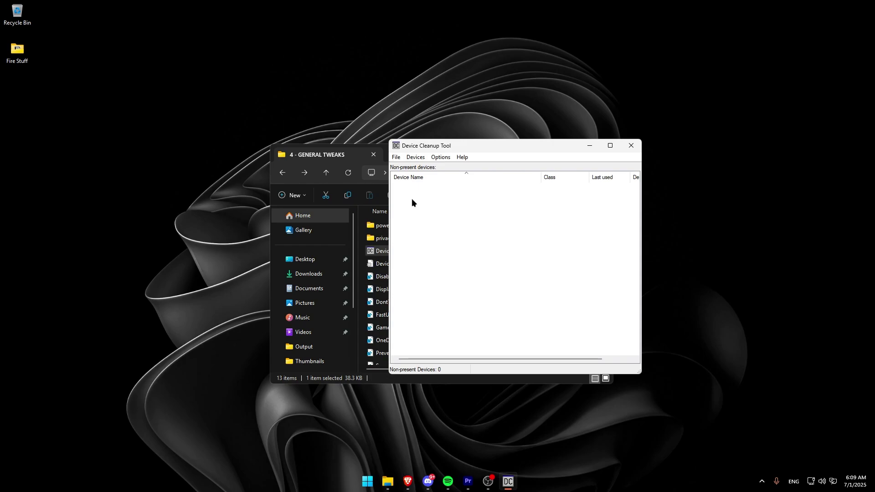
{"action": "left_click", "coordinate": [415, 157]}
{"action": "left_click", "coordinate": [428, 166]}
{"action": "right_click", "coordinate": [420, 203]}
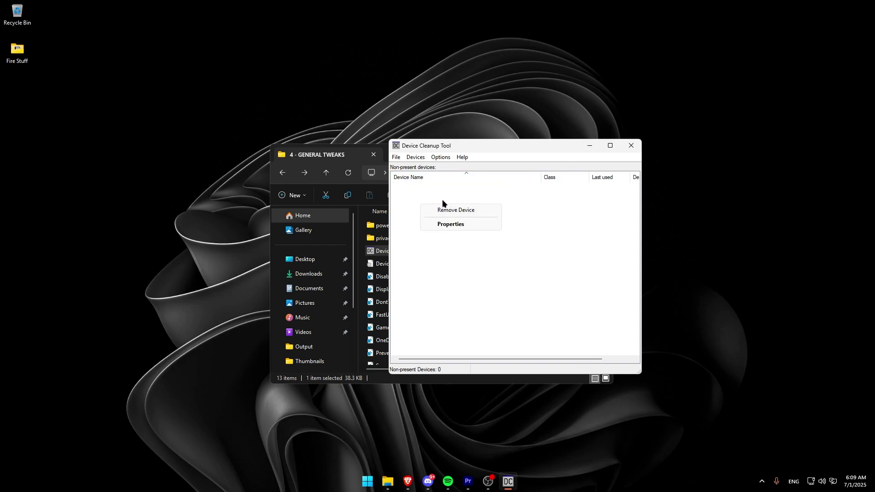
{"action": "left_click", "coordinate": [442, 201]}
{"action": "left_click", "coordinate": [631, 147]}
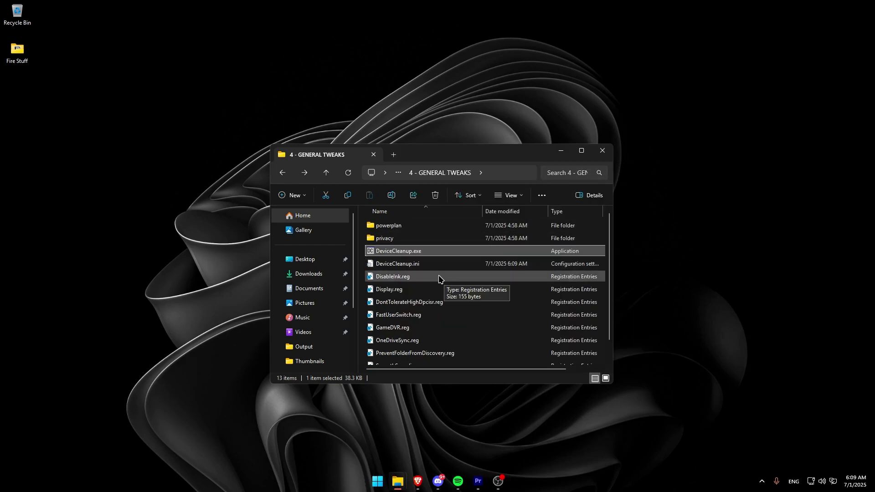
Step: Merge DisableInk.reg, Display.reg and GameDVR.reg into the registry
{"action": "double_click", "coordinate": [439, 277]}
{"action": "left_click", "coordinate": [490, 361]}
{"action": "left_click", "coordinate": [505, 252]}
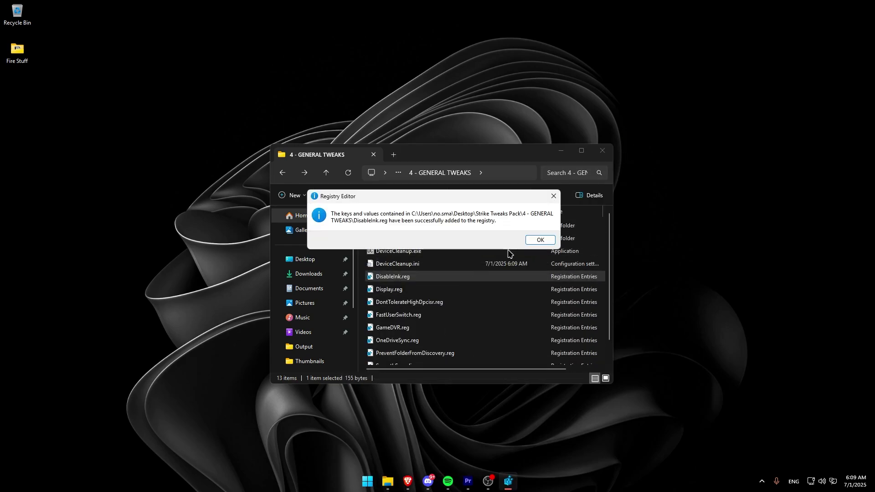
{"action": "left_click", "coordinate": [540, 240]}
{"action": "double_click", "coordinate": [482, 289]}
{"action": "left_click", "coordinate": [510, 251]}
{"action": "left_click", "coordinate": [460, 302]}
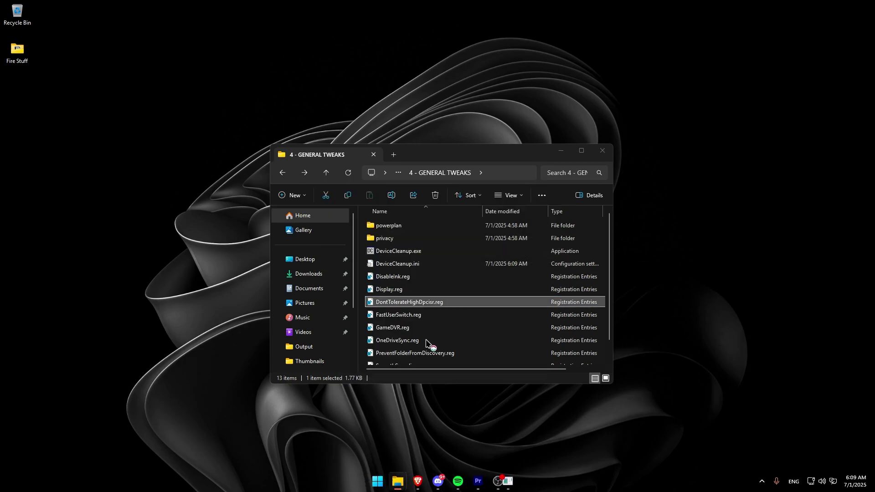
{"action": "left_click", "coordinate": [540, 241]}
{"action": "double_click", "coordinate": [441, 328]}
{"action": "key", "text": "Return"}
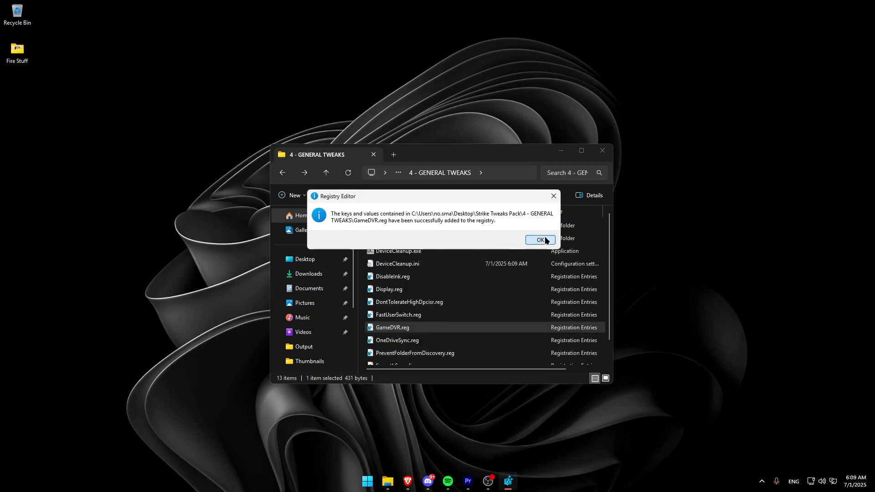
{"action": "left_click", "coordinate": [540, 240]}
Step: Merge PreventFolderFromDiscovery.reg, SmoothScrolling.reg and System.reg, then return to Strike Tweaks Pack
{"action": "double_click", "coordinate": [445, 353]}
{"action": "key", "text": "Return"}
{"action": "key", "text": "Return"}
{"action": "scroll", "coordinate": [431, 350], "scroll_direction": "down", "scroll_amount": 1}
{"action": "double_click", "coordinate": [431, 347]}
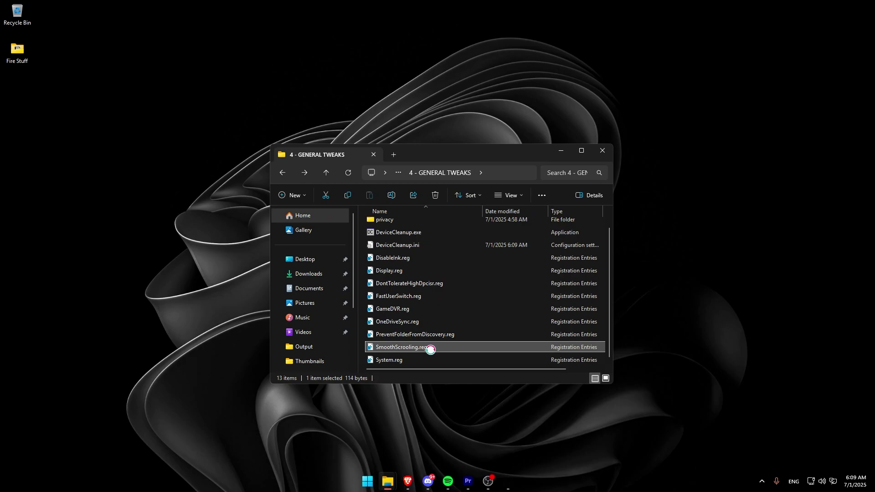
{"action": "key", "text": "Return"}
{"action": "key", "text": "Return"}
{"action": "double_click", "coordinate": [389, 360]}
{"action": "left_click", "coordinate": [502, 361]}
{"action": "left_click", "coordinate": [505, 253]}
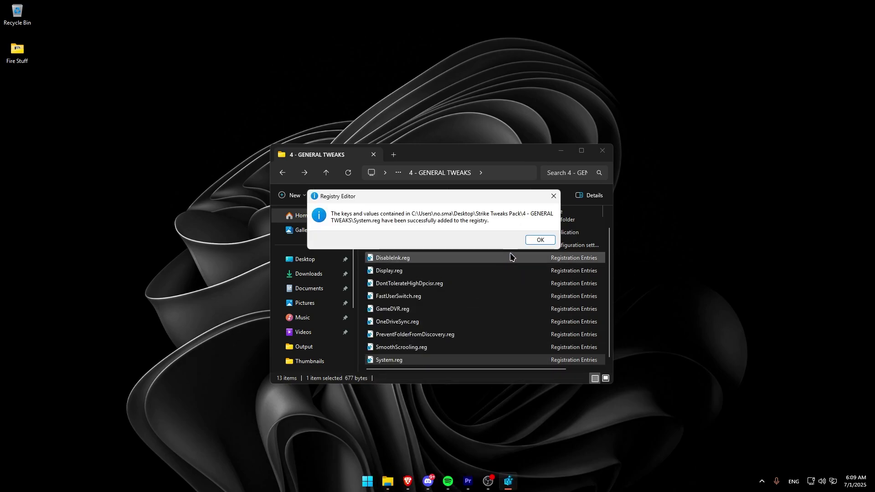
{"action": "key", "text": "Return"}
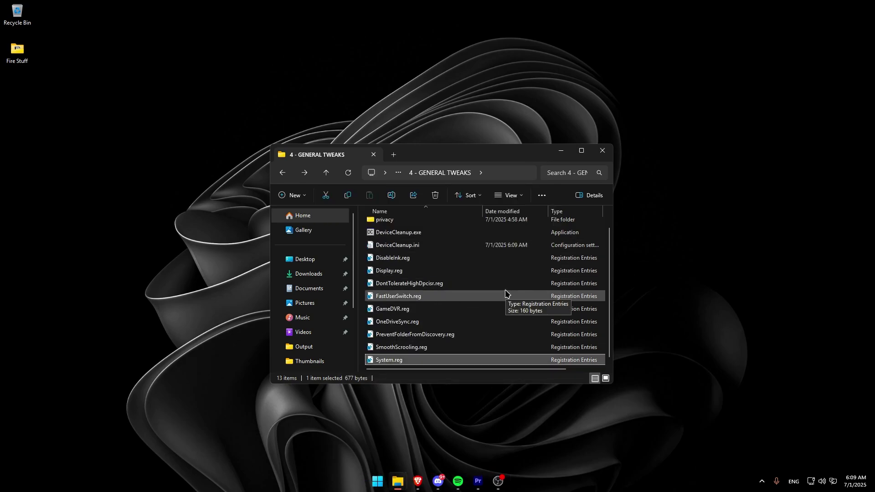
{"action": "key", "text": "alt+Left"}
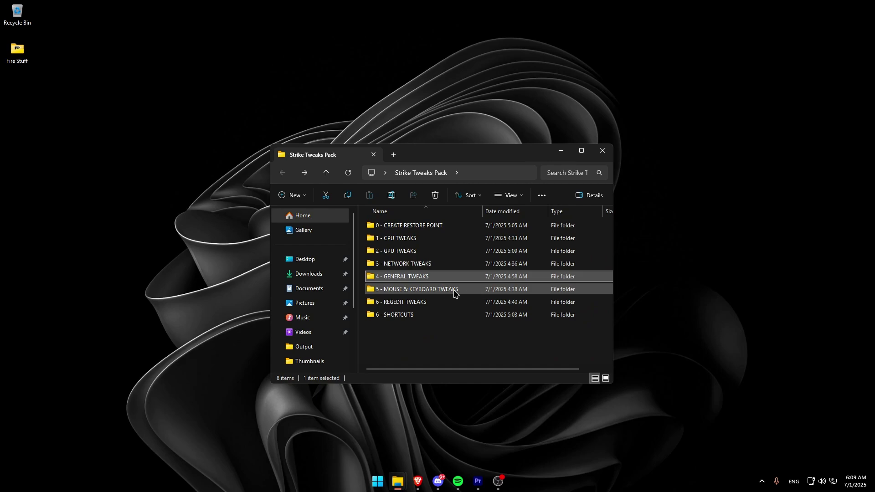
Step: Merge Everything.reg from 5 - MOUSE & KEYBOARD TWEAKS and return to Strike Tweaks Pack
{"action": "double_click", "coordinate": [454, 293]}
{"action": "left_click", "coordinate": [437, 228]}
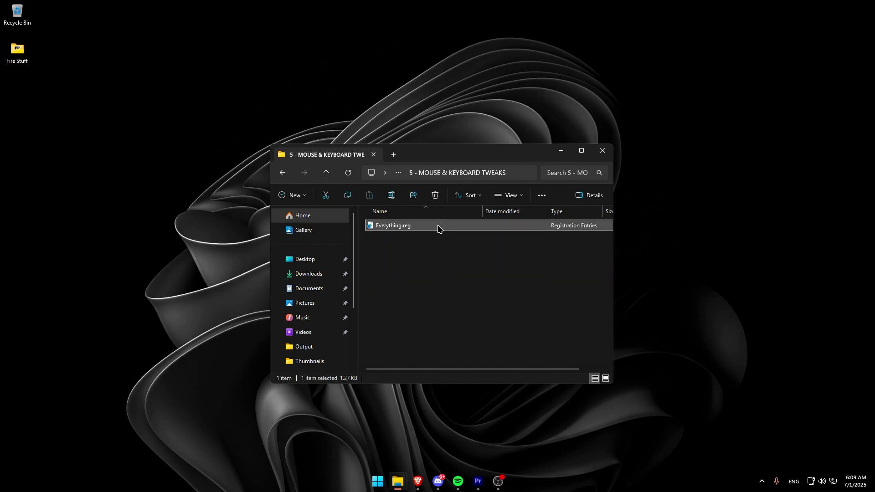
{"action": "double_click", "coordinate": [437, 228]}
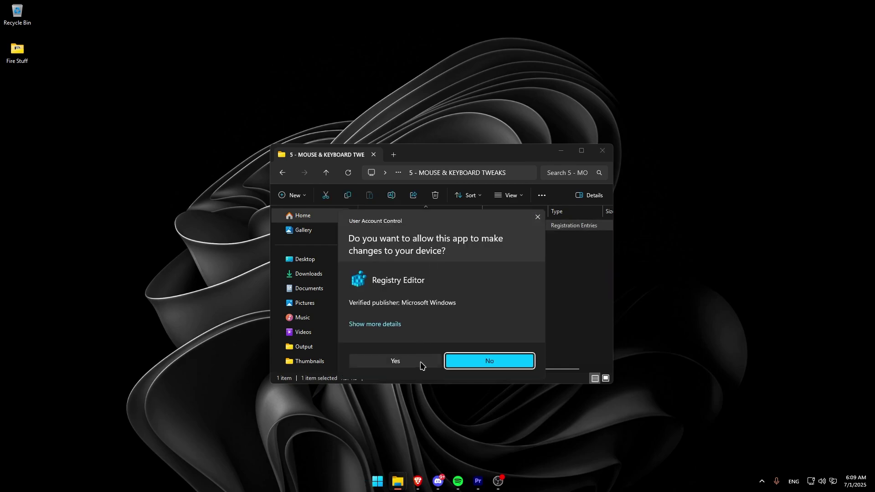
{"action": "left_click", "coordinate": [420, 362]}
{"action": "left_click", "coordinate": [506, 254]}
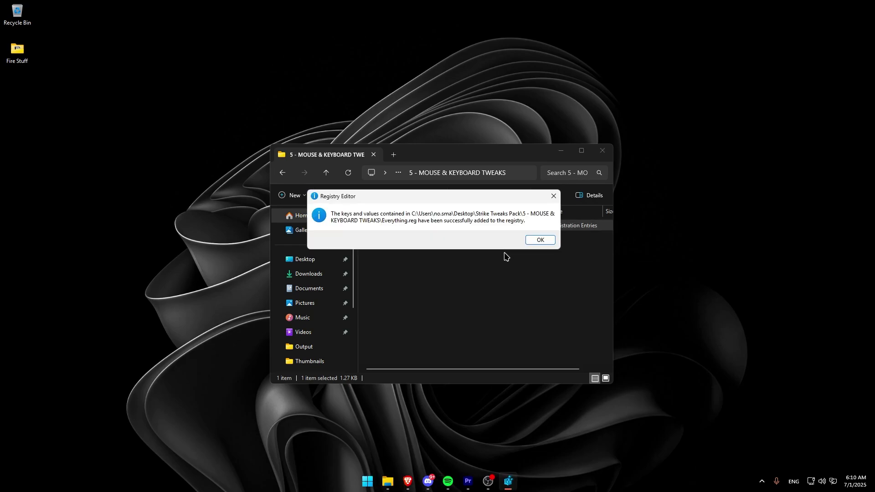
{"action": "left_click", "coordinate": [543, 242]}
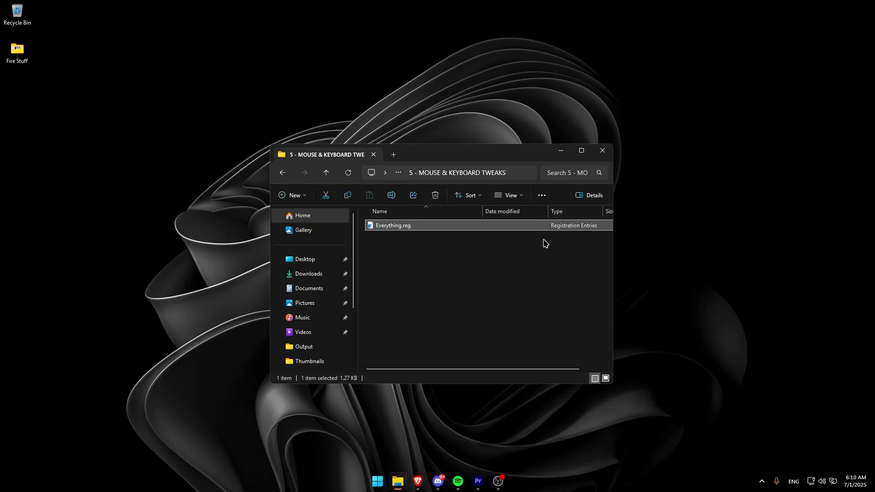
{"action": "key", "text": "alt+Left"}
Step: In 6 - REGEDIT TWEAKS, merge disableAutoRun.reg and disableDSearching.reg into the registry
{"action": "double_click", "coordinate": [457, 306]}
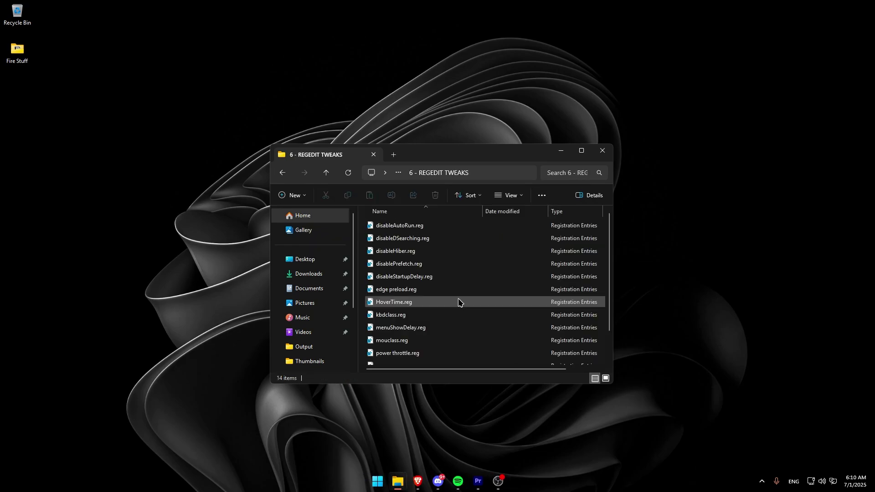
{"action": "double_click", "coordinate": [449, 226]}
{"action": "left_click", "coordinate": [431, 360]}
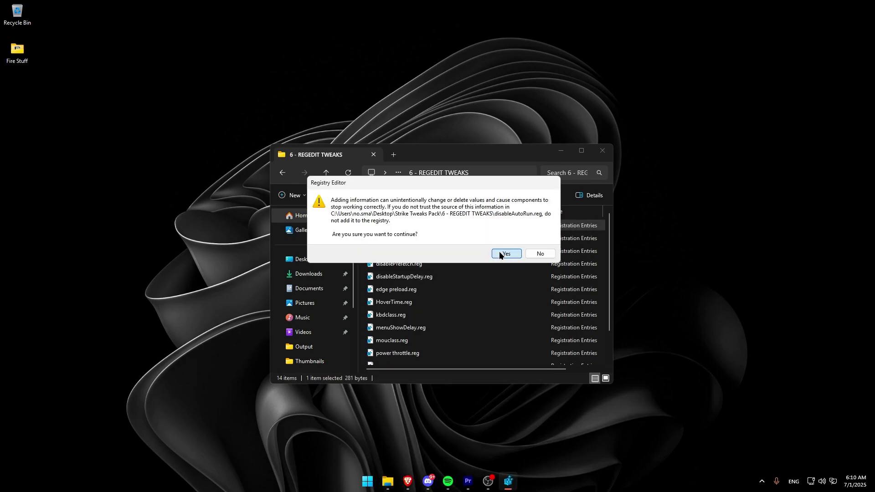
{"action": "left_click", "coordinate": [510, 252]}
{"action": "double_click", "coordinate": [508, 239]}
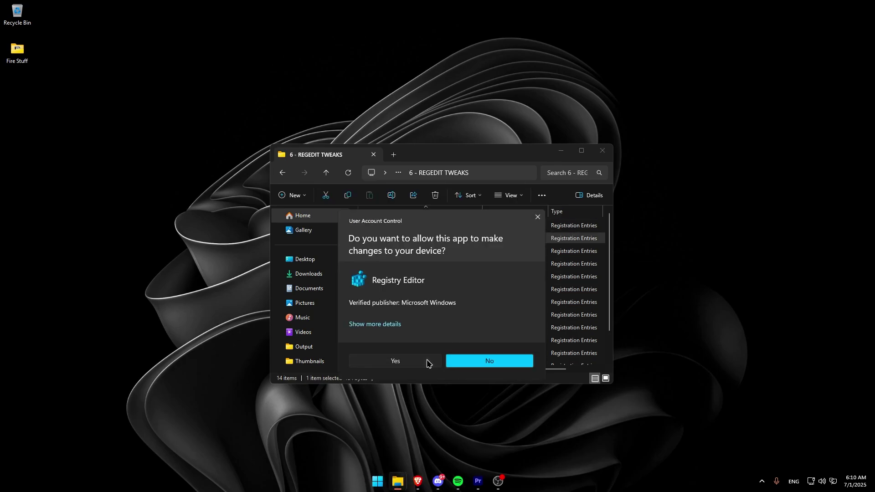
{"action": "left_click", "coordinate": [431, 360]}
{"action": "left_click", "coordinate": [512, 254]}
Step: Merge disableHiber.reg and svcsplit.reg, then return to Strike Tweaks Pack
{"action": "double_click", "coordinate": [491, 251]}
{"action": "scroll", "coordinate": [505, 264], "scroll_direction": "down", "scroll_amount": 2}
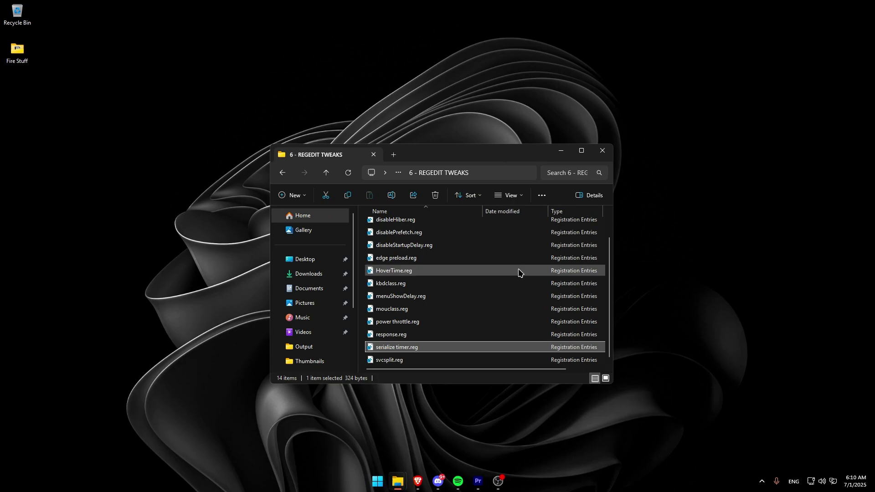
{"action": "double_click", "coordinate": [438, 363]}
{"action": "left_click", "coordinate": [416, 360]}
{"action": "left_click", "coordinate": [507, 254]}
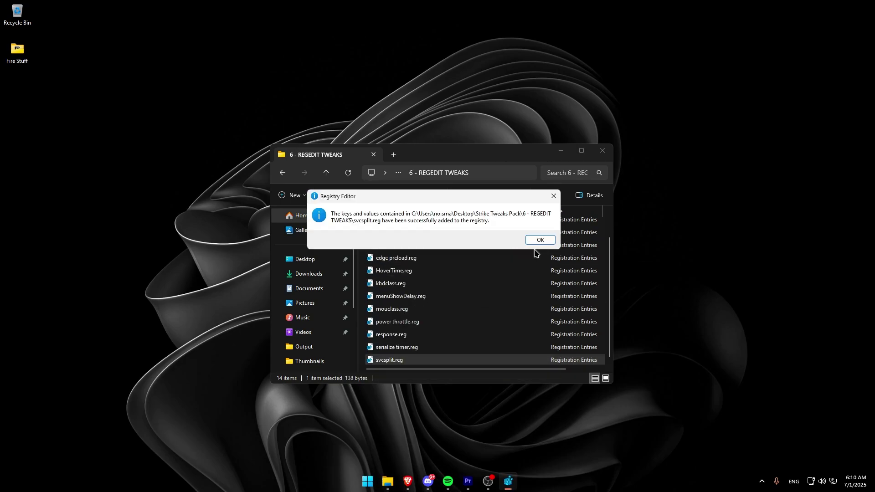
{"action": "left_click", "coordinate": [538, 239]}
{"action": "scroll", "coordinate": [540, 246], "scroll_direction": "up", "scroll_amount": 3}
{"action": "key", "text": "alt+Left"}
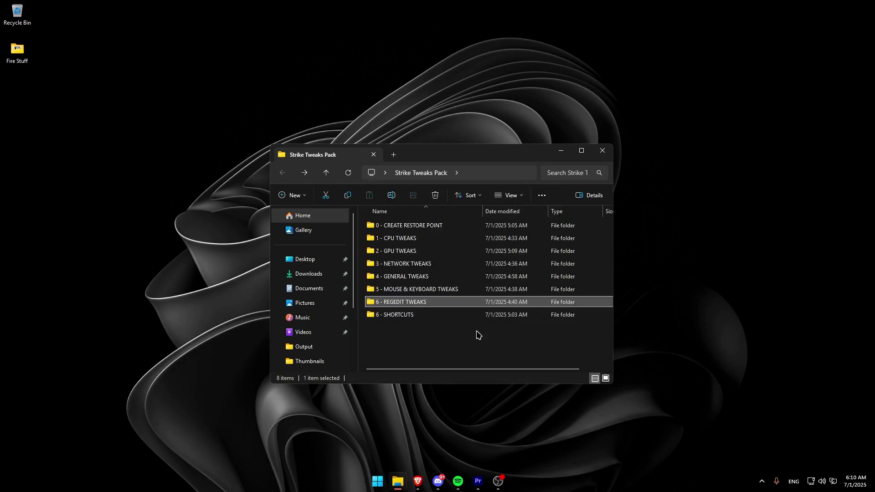
Step: Verify GPU scheduling and windowed-game optimizations are On in Display's Advanced graphics settings
{"action": "double_click", "coordinate": [440, 318]}
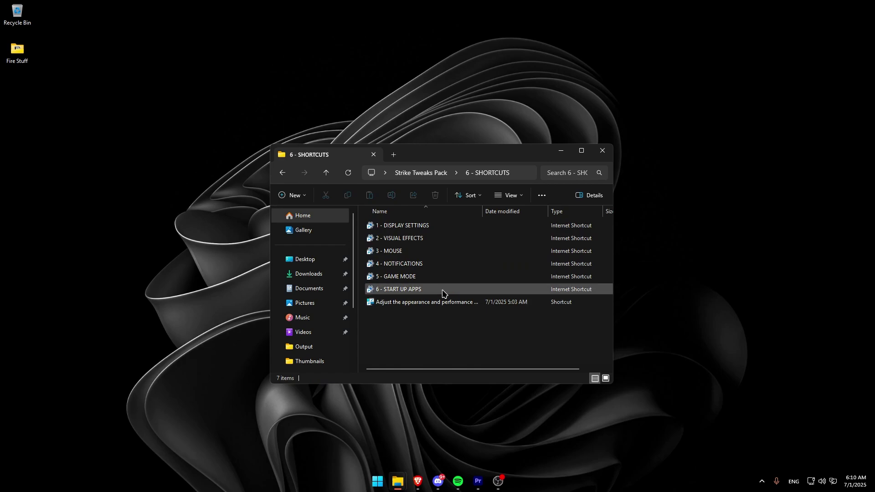
{"action": "double_click", "coordinate": [440, 226]}
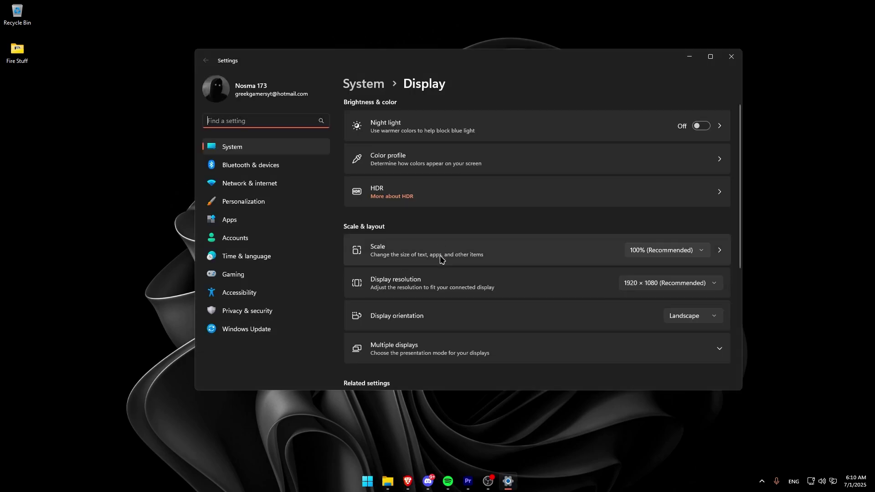
{"action": "scroll", "coordinate": [445, 283], "scroll_direction": "down", "scroll_amount": 2}
{"action": "left_click", "coordinate": [419, 350]}
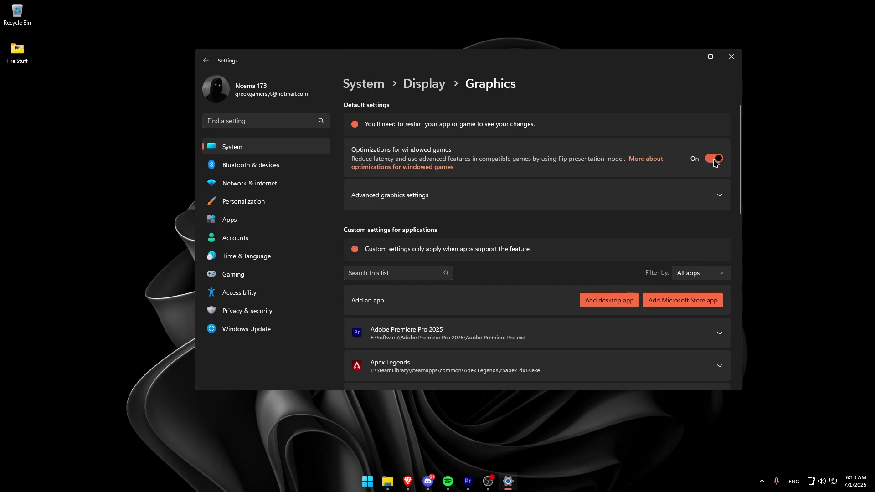
{"action": "left_click", "coordinate": [666, 198]}
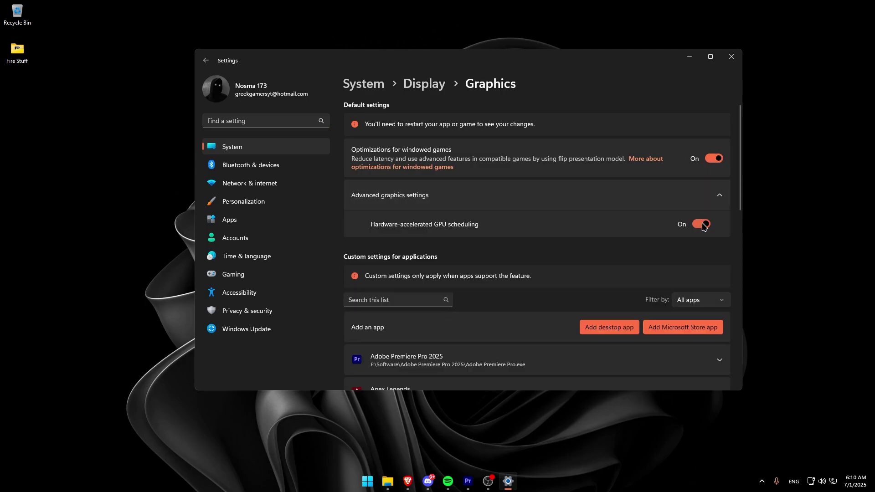
{"action": "left_click", "coordinate": [731, 57]}
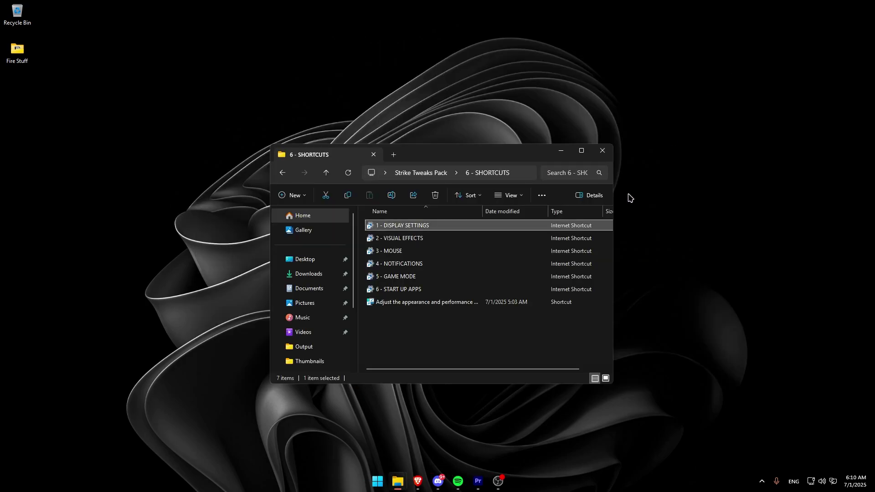
Step: Use the 2 - VISUAL EFFECTS shortcut to check transparency and animation effects are Off
{"action": "left_click", "coordinate": [490, 244]}
{"action": "double_click", "coordinate": [490, 243]}
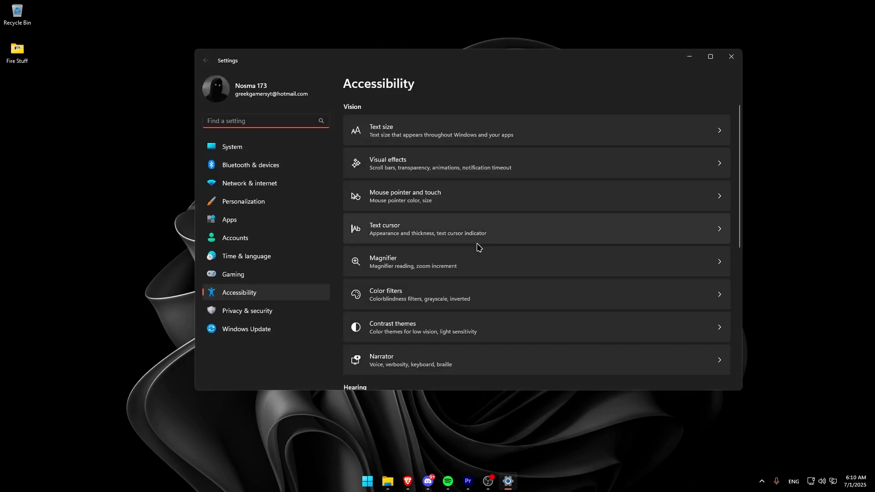
{"action": "scroll", "coordinate": [467, 166], "scroll_direction": "down", "scroll_amount": 1}
{"action": "left_click", "coordinate": [459, 125]}
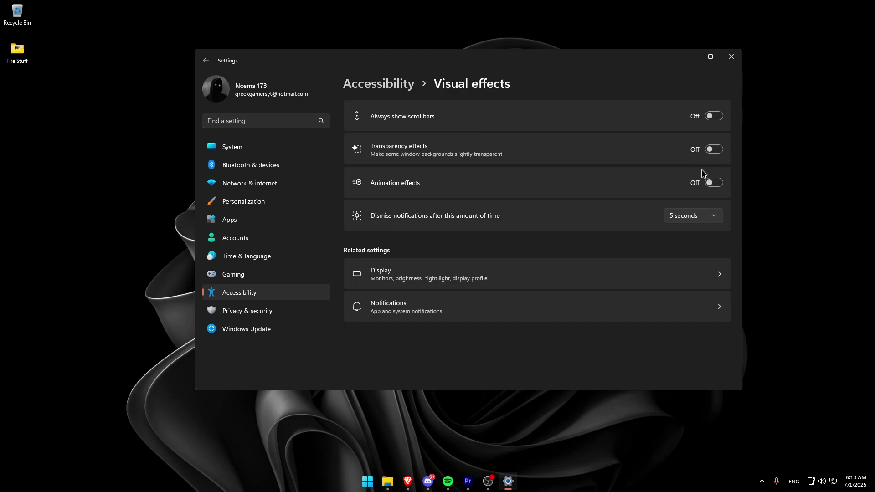
Step: Via the 3 - MOUSE shortcut, confirm Pointer Options keeps enhanced pointer precision off
{"action": "left_click", "coordinate": [733, 57]}
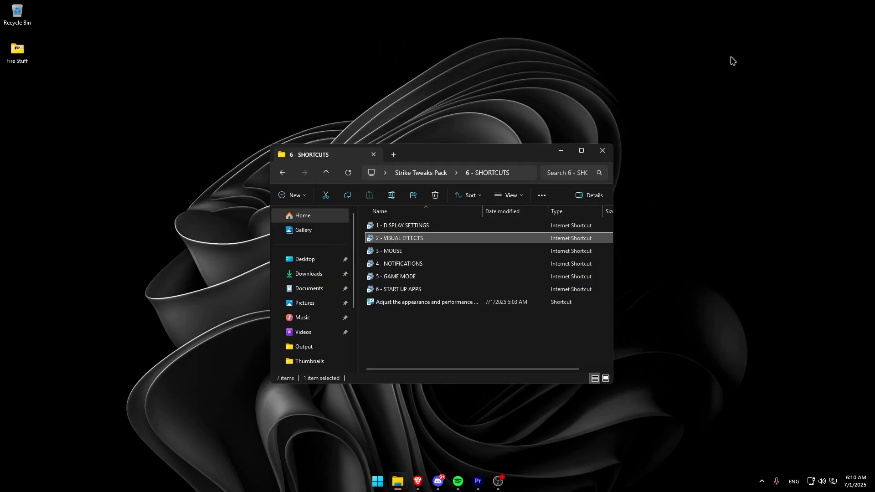
{"action": "double_click", "coordinate": [501, 250]}
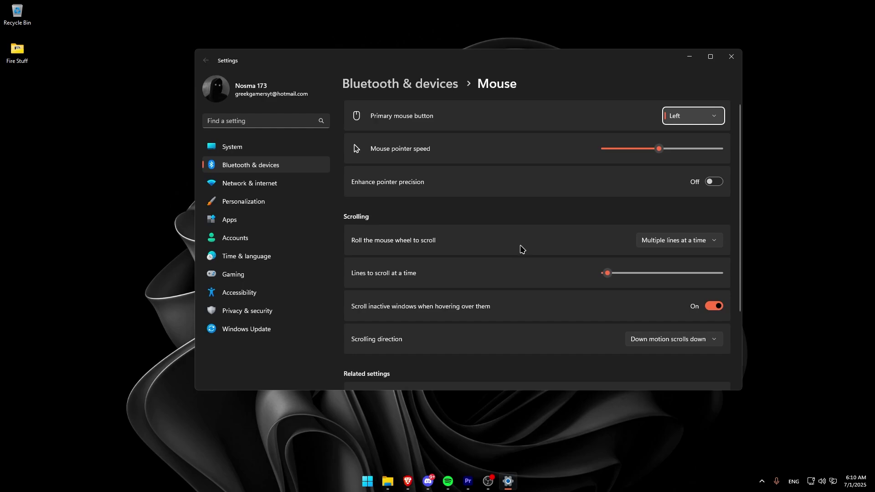
{"action": "scroll", "coordinate": [501, 264], "scroll_direction": "down", "scroll_amount": 3}
{"action": "left_click", "coordinate": [449, 314]}
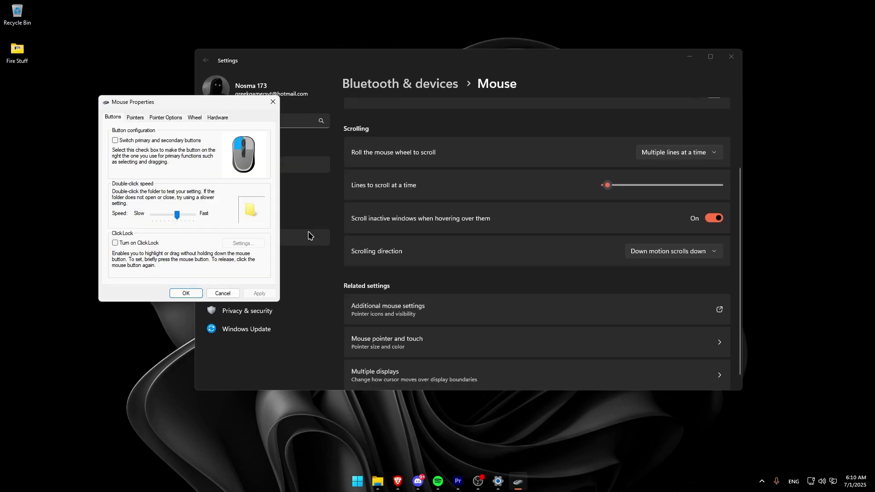
{"action": "left_click", "coordinate": [135, 117]}
{"action": "left_click_drag", "start_coordinate": [155, 102], "coordinate": [241, 108]}
{"action": "left_click", "coordinate": [251, 123]}
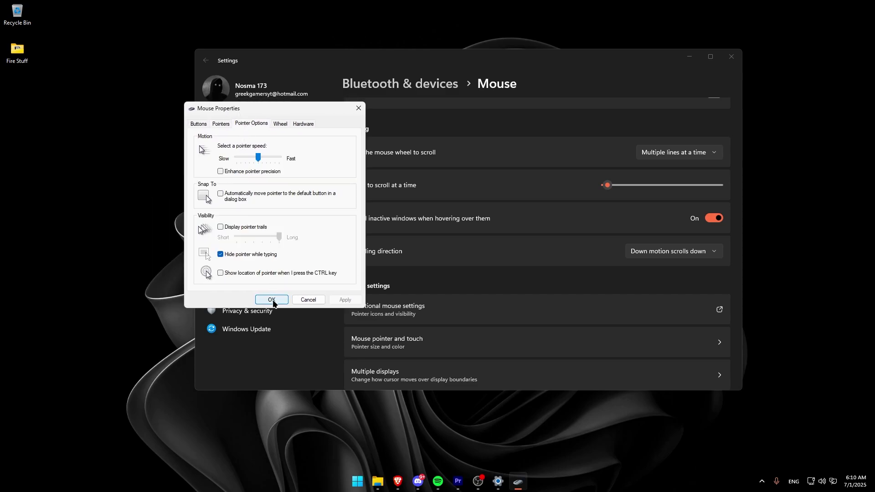
{"action": "left_click", "coordinate": [359, 108]}
{"action": "left_click", "coordinate": [731, 57]}
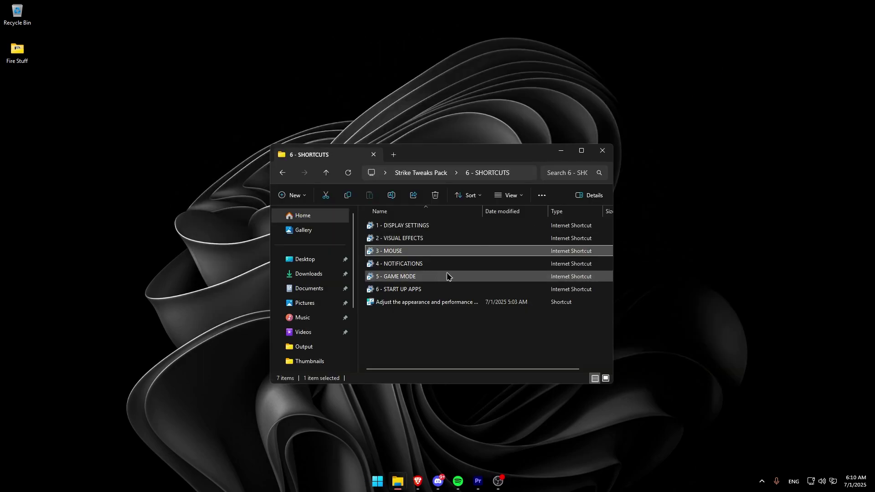
Step: Change the notifications setting, confirm Game Mode is On, review startup apps, and check Performance Options
{"action": "double_click", "coordinate": [432, 264]}
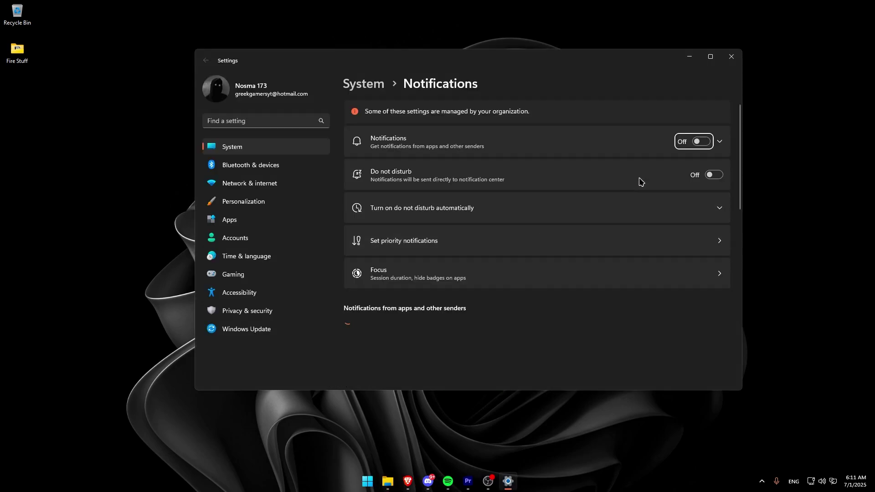
{"action": "left_click", "coordinate": [701, 141]}
{"action": "left_click", "coordinate": [731, 57]}
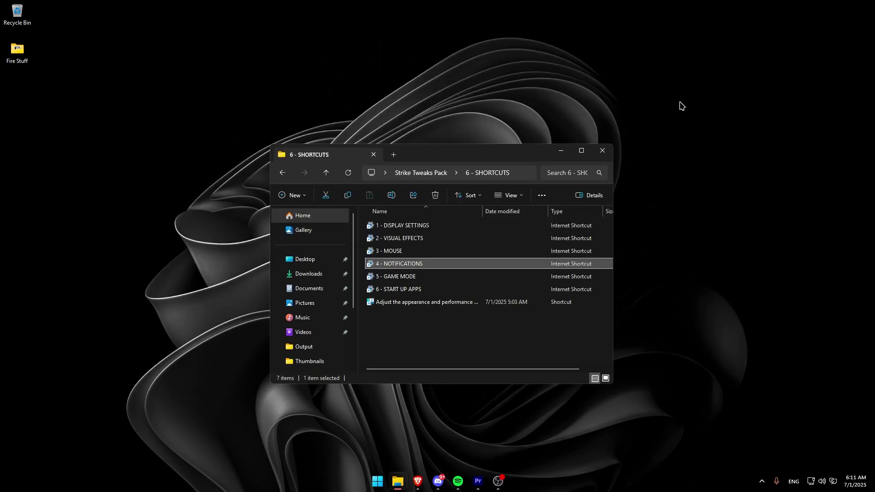
{"action": "double_click", "coordinate": [445, 276]}
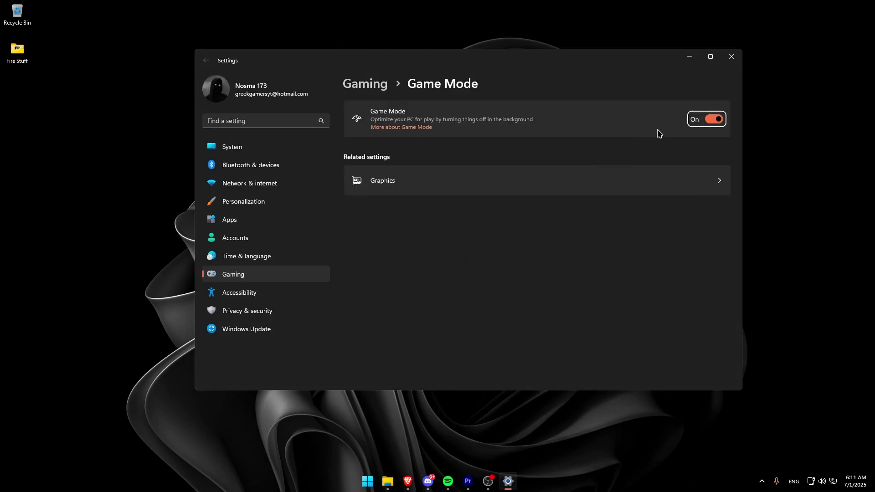
{"action": "left_click", "coordinate": [731, 57]}
{"action": "double_click", "coordinate": [466, 291]}
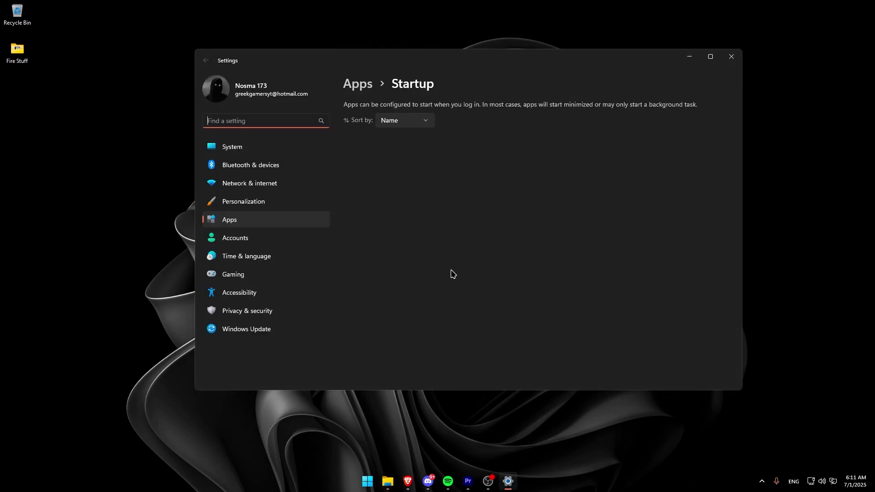
{"action": "scroll", "coordinate": [469, 230], "scroll_direction": "down", "scroll_amount": 6}
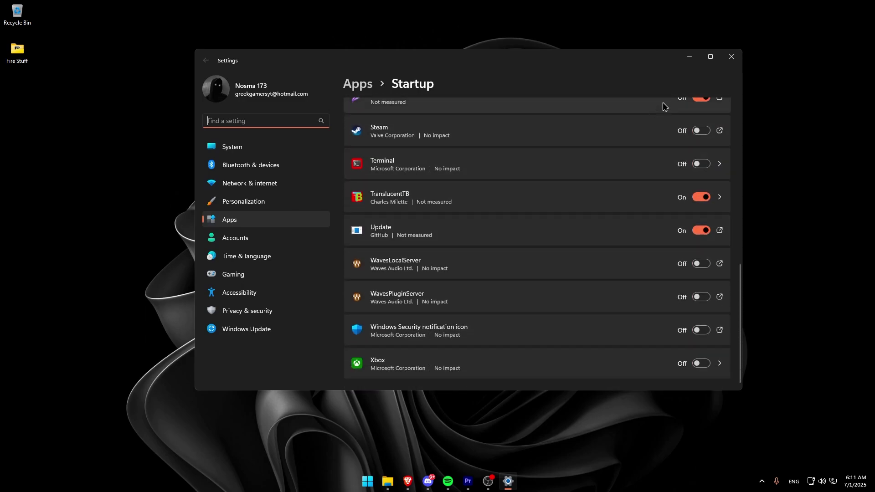
{"action": "left_click", "coordinate": [731, 57]}
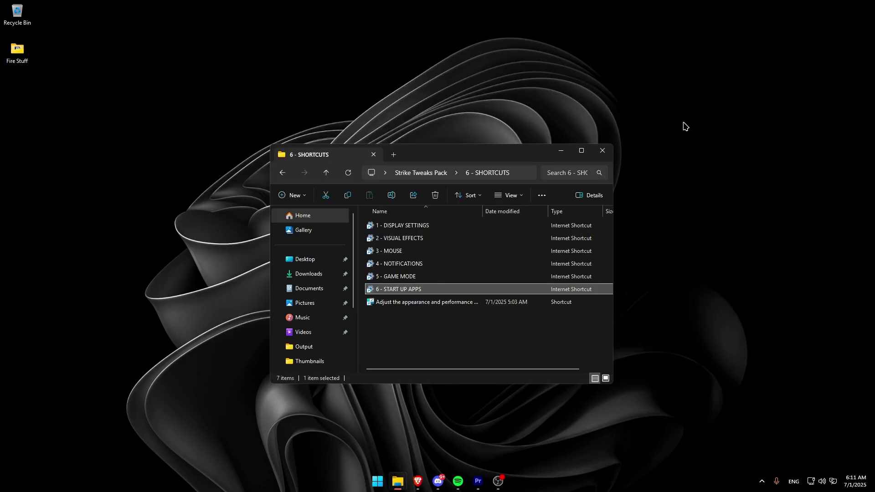
{"action": "double_click", "coordinate": [445, 303]}
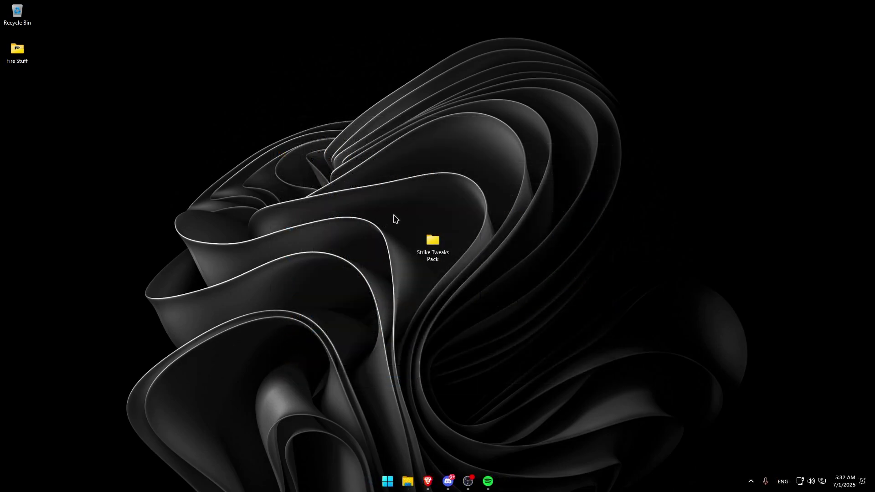
Step: Launch NVIDIA Control Panel from the desktop menu and scroll the Manage 3D Global Settings list
{"action": "right_click", "coordinate": [432, 282]}
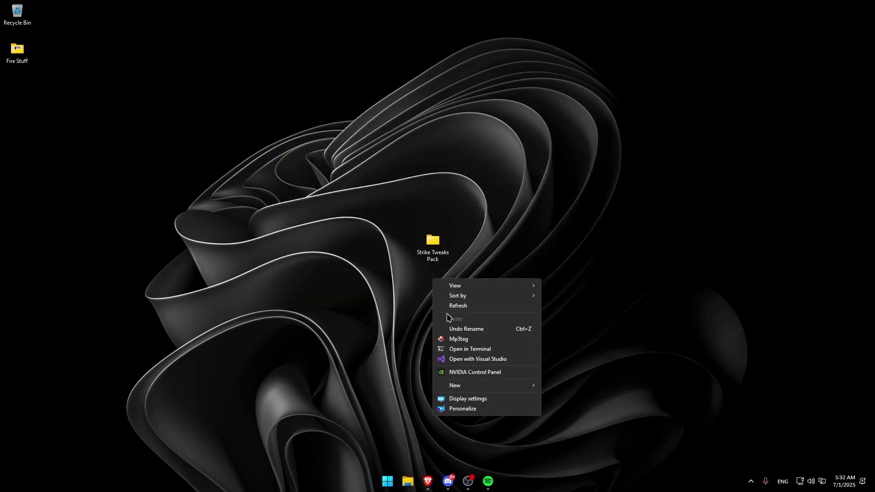
{"action": "left_click", "coordinate": [468, 375]}
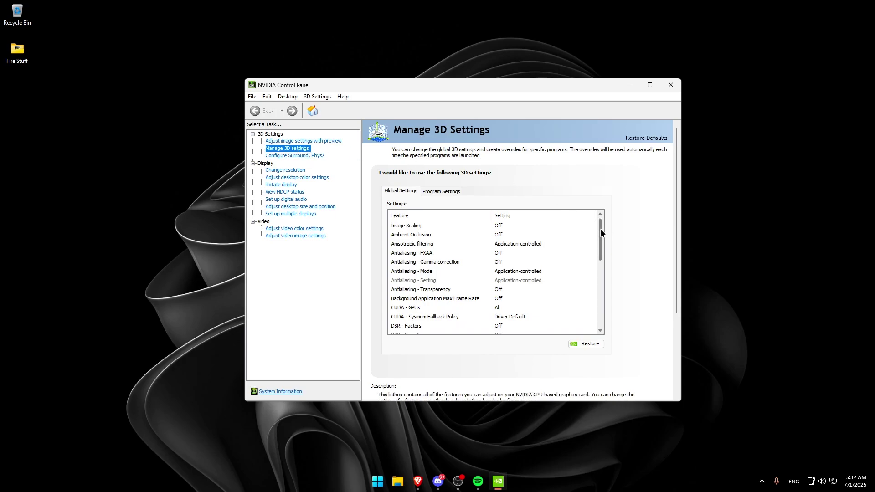
{"action": "left_click_drag", "start_coordinate": [600, 228], "coordinate": [598, 301]}
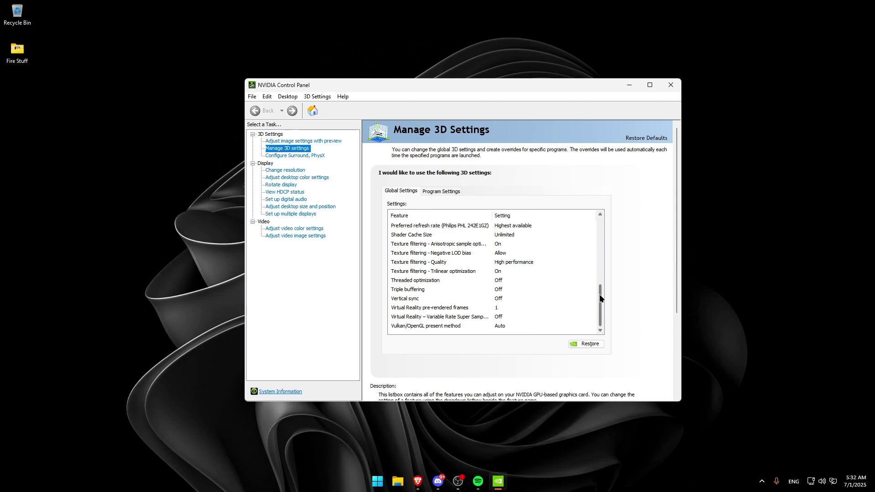
Step: In Adjust desktop size and position, keep Full-screen scaling performed on the GPU, then close the panel
{"action": "left_click", "coordinate": [322, 208]}
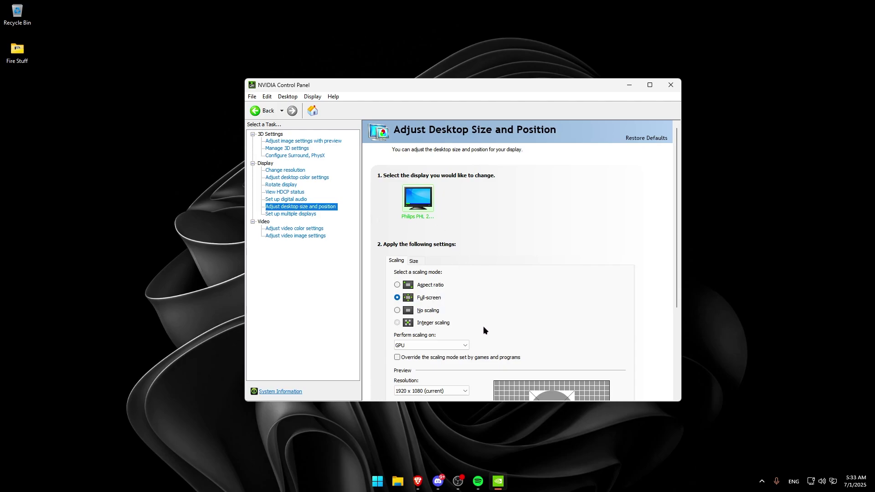
{"action": "left_click", "coordinate": [465, 345]}
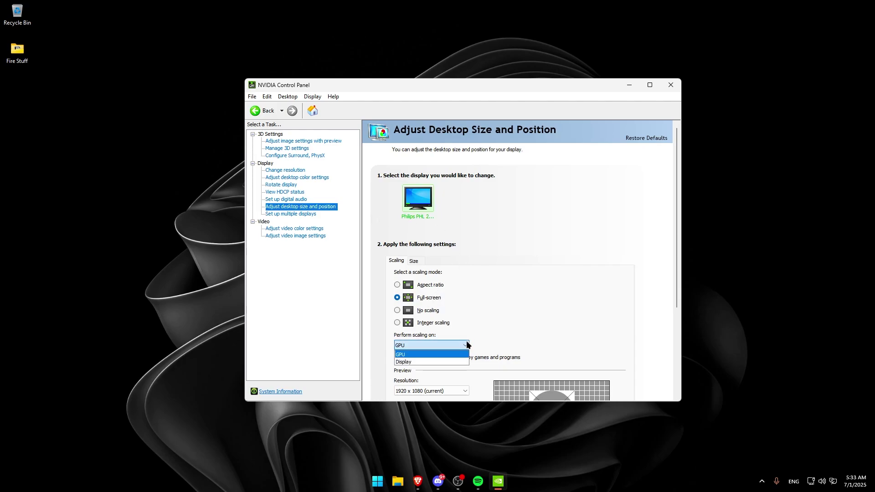
{"action": "left_click", "coordinate": [423, 344]}
{"action": "scroll", "coordinate": [488, 340], "scroll_direction": "down", "scroll_amount": 2}
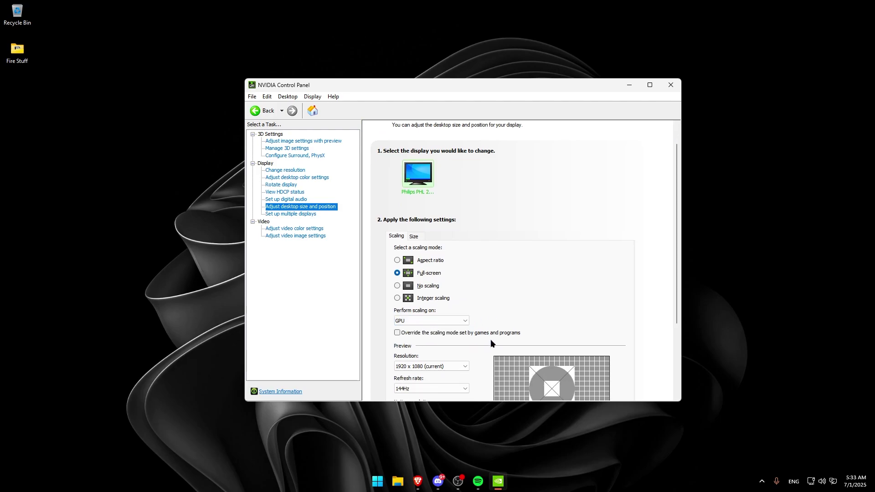
{"action": "scroll", "coordinate": [491, 340], "scroll_direction": "down", "scroll_amount": 1}
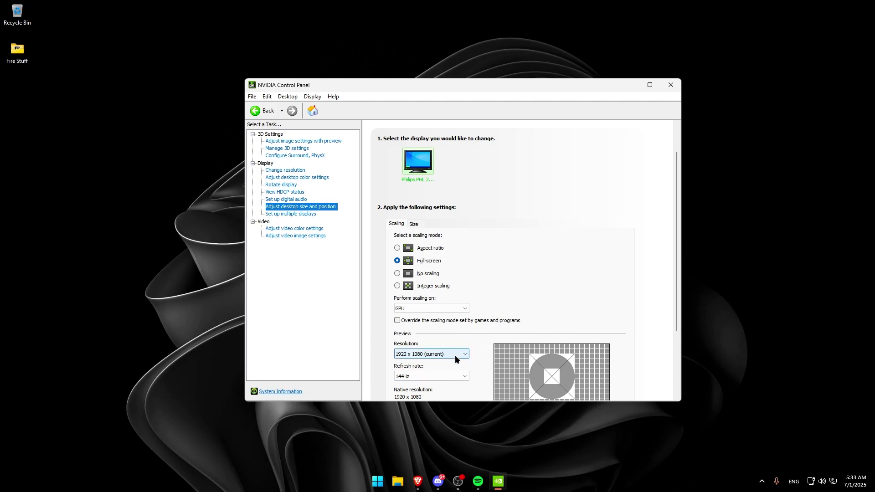
{"action": "scroll", "coordinate": [480, 359], "scroll_direction": "down", "scroll_amount": 1}
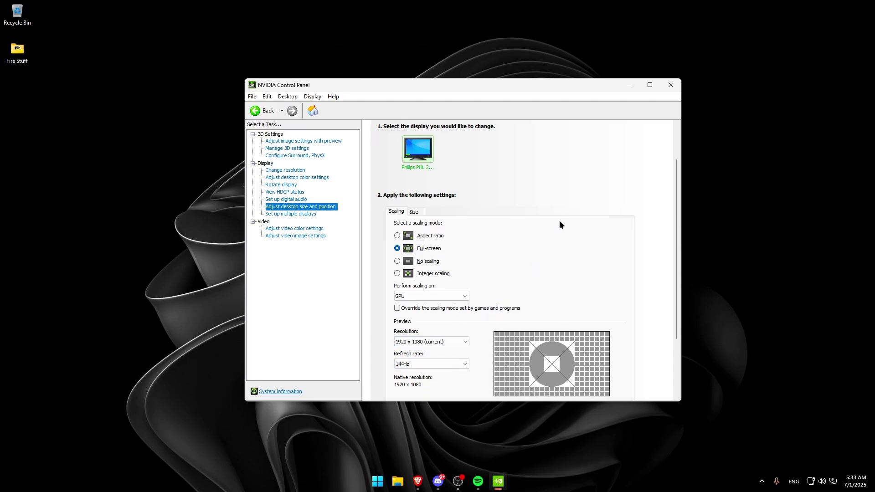
{"action": "left_click", "coordinate": [670, 85]}
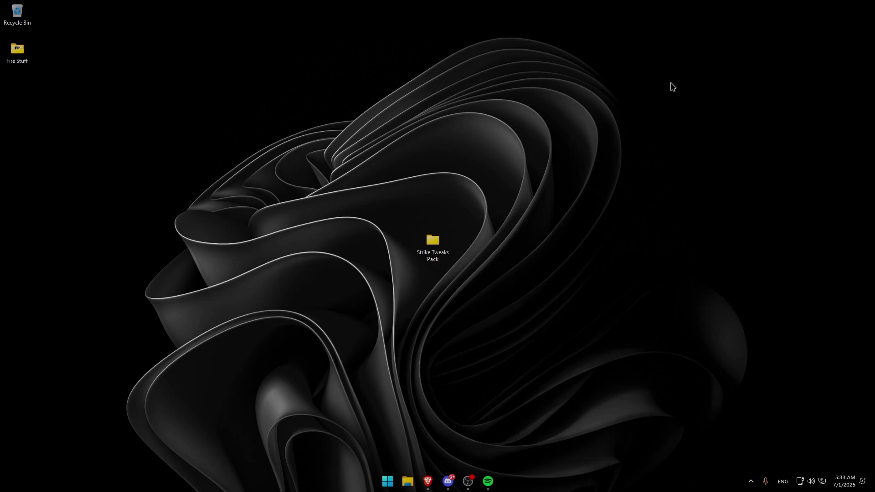